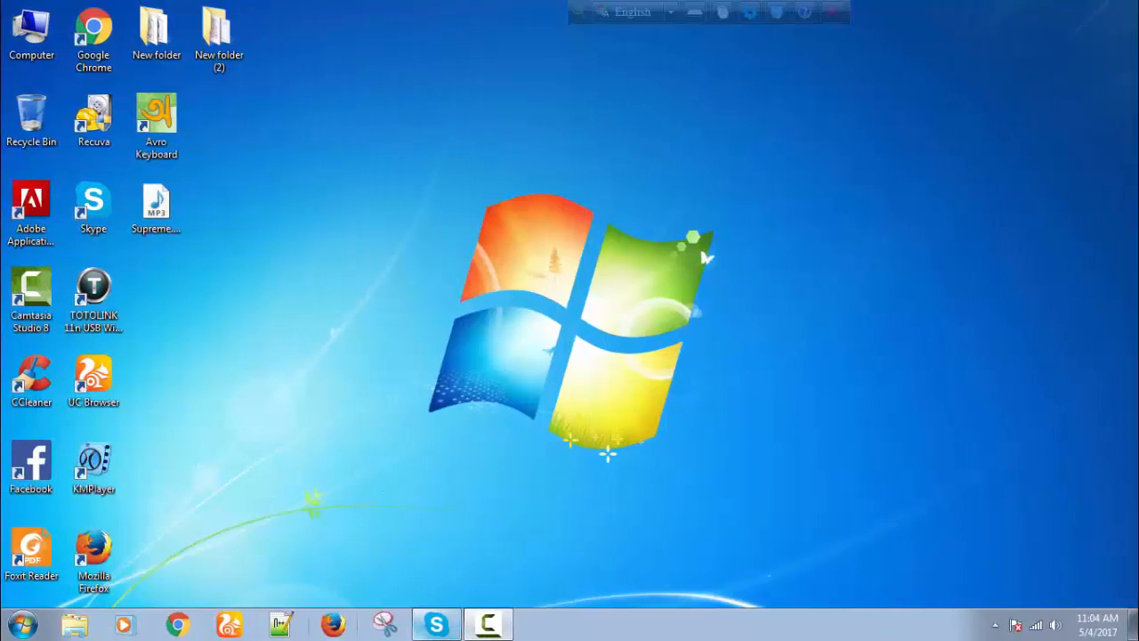
left_click(177, 625)
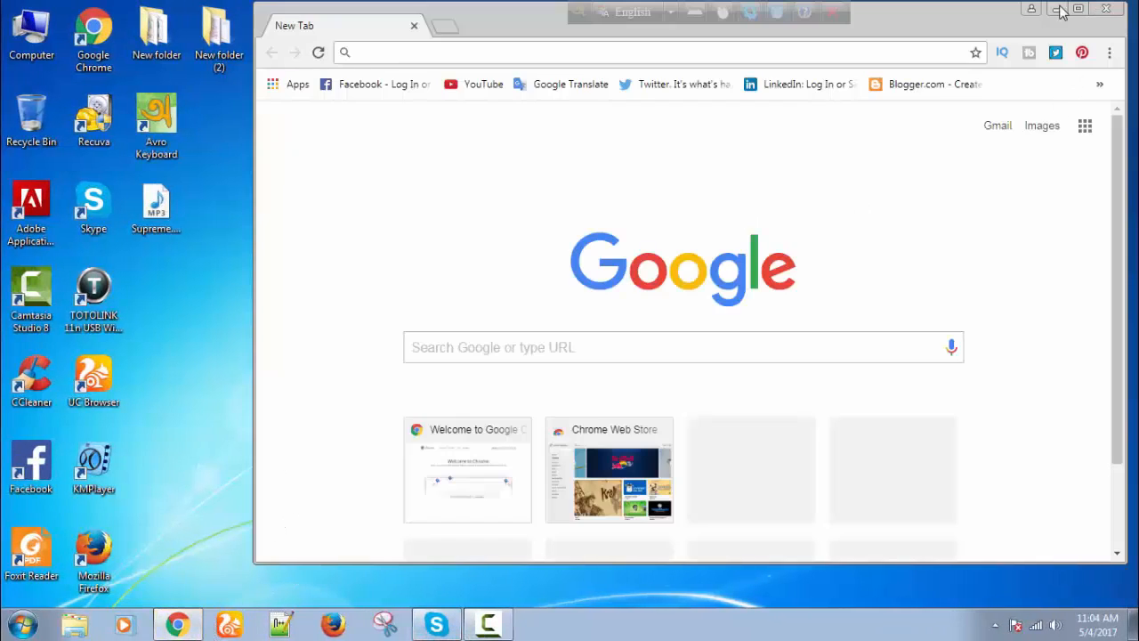
left_click(1082, 9)
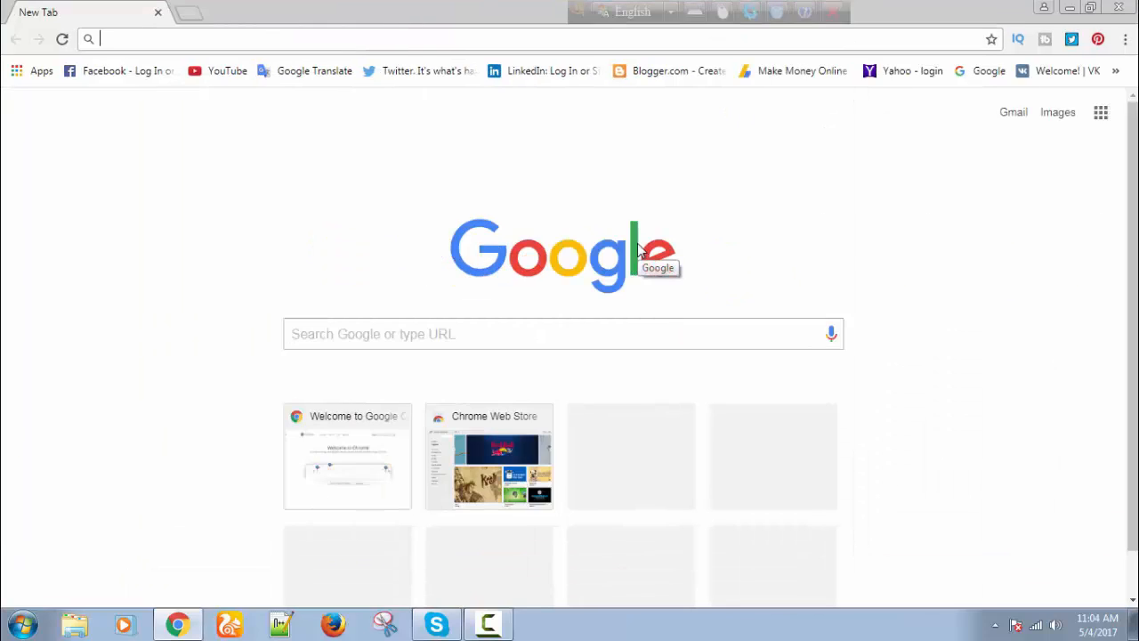
key("ctrl+shift+d")
left_click_drag(80, 30, 291, 51)
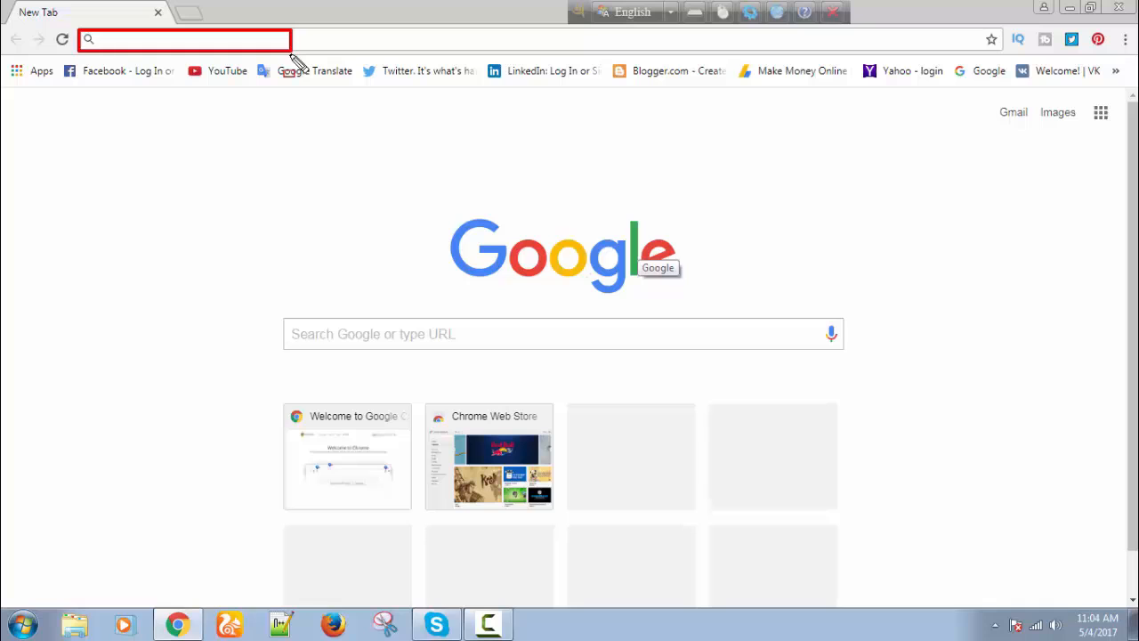
key("ctrl+shift+d")
type("www.")
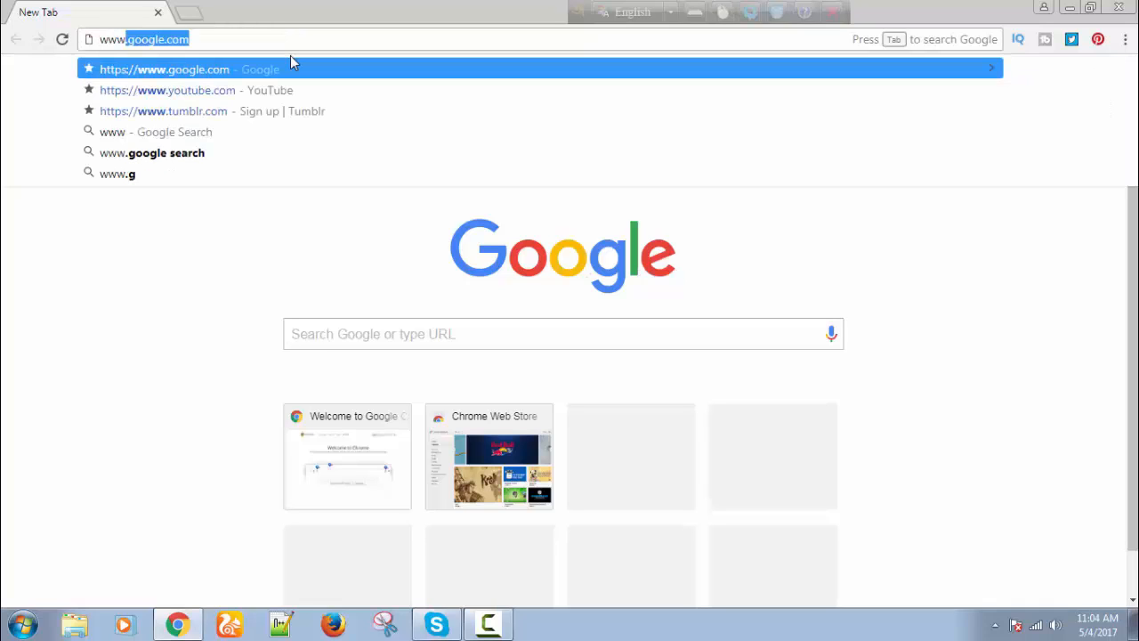
type("yo")
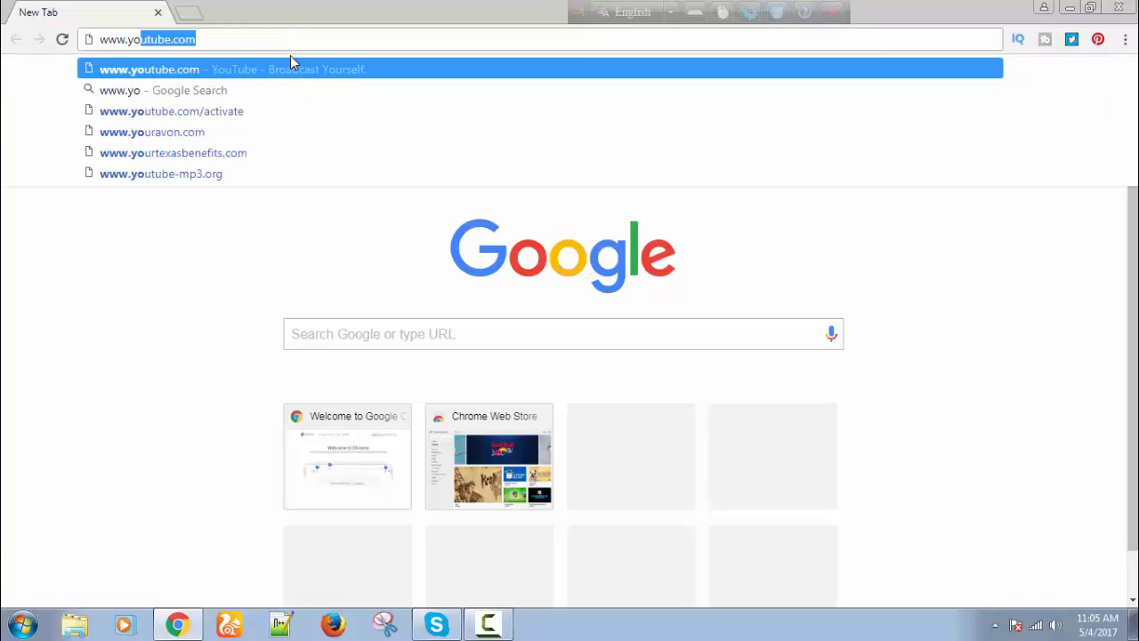
type("utube")
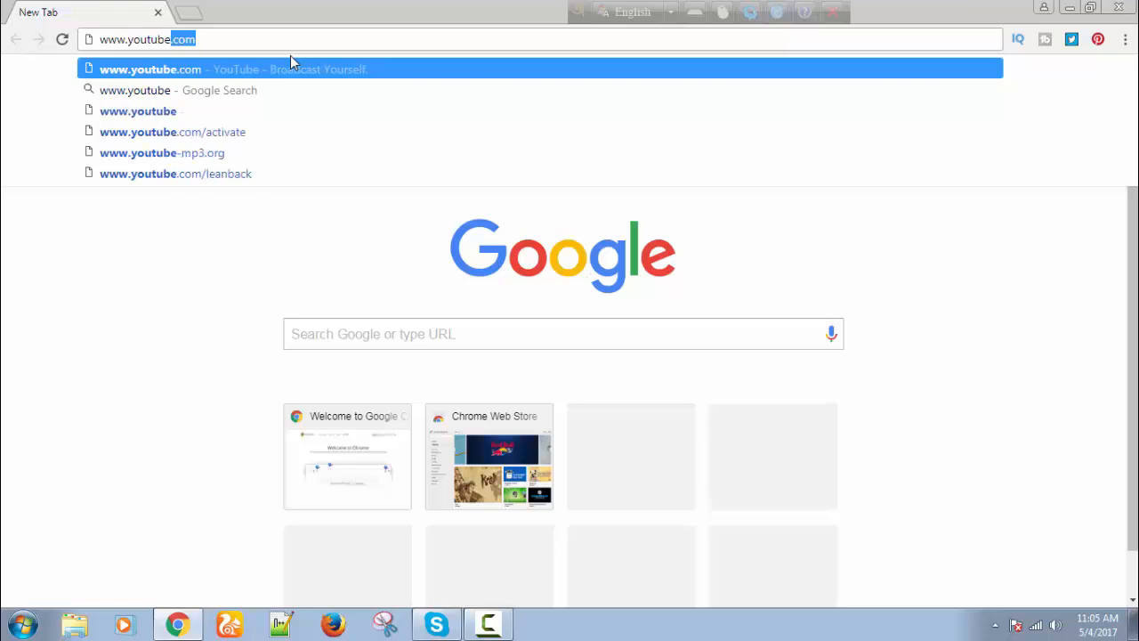
key("Return")
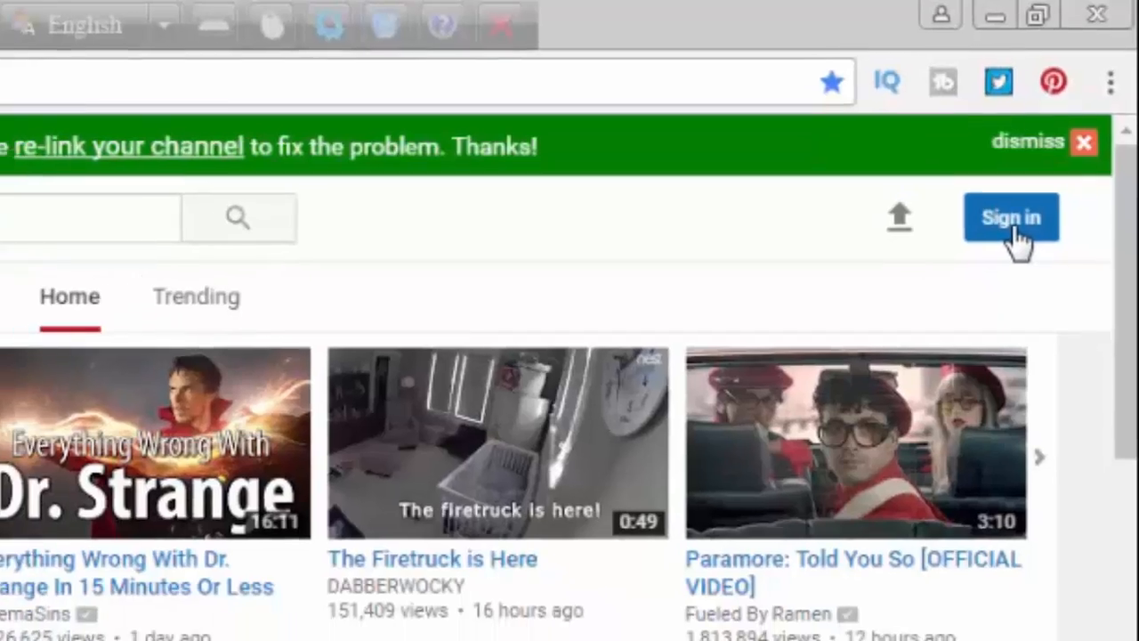
Sign in to YouTube with the Google account's e-mail and password.
left_click(1015, 230)
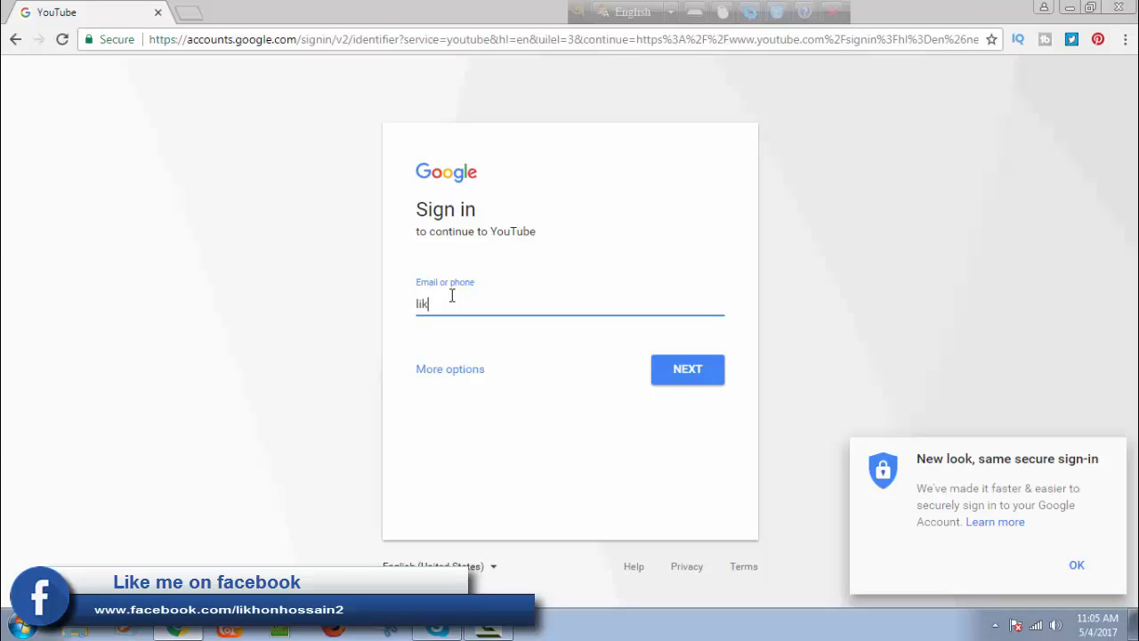
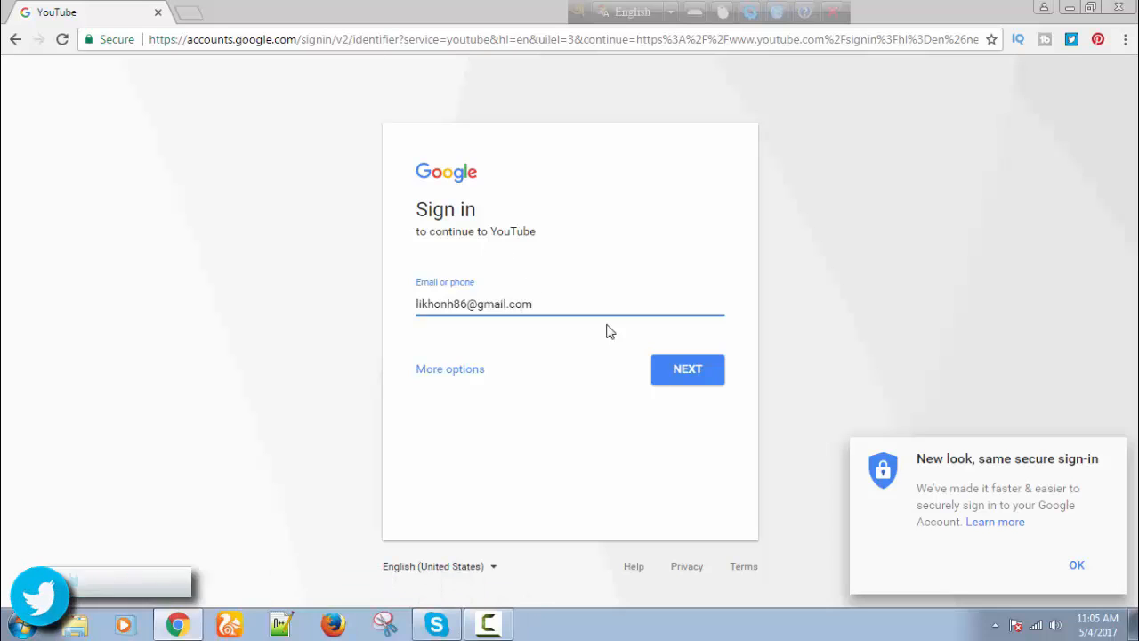
left_click(673, 371)
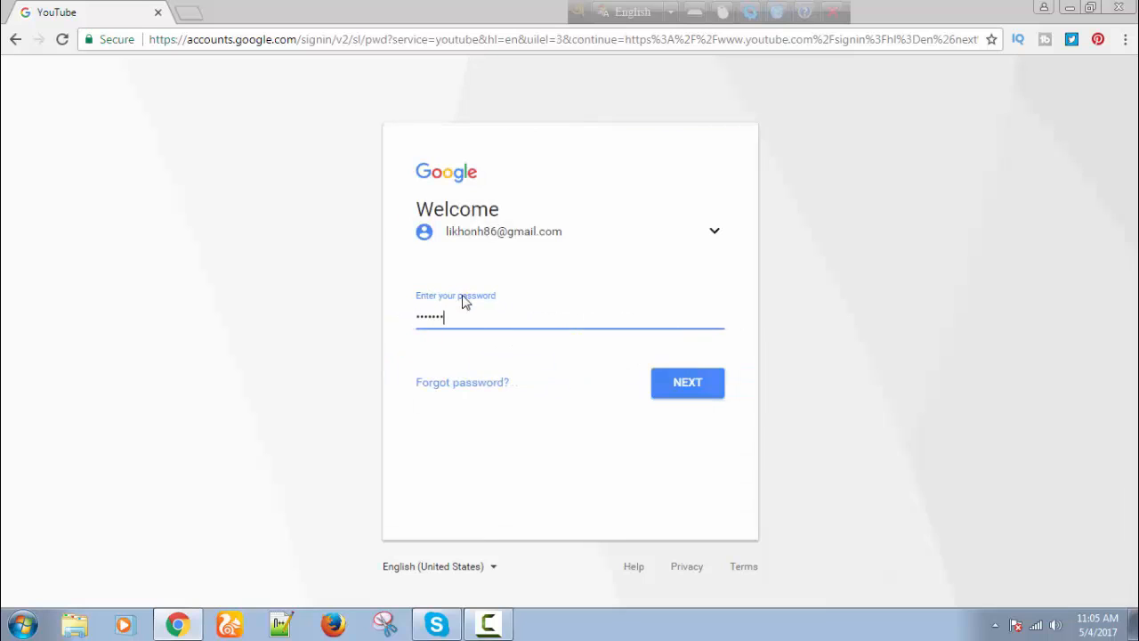
key("Return")
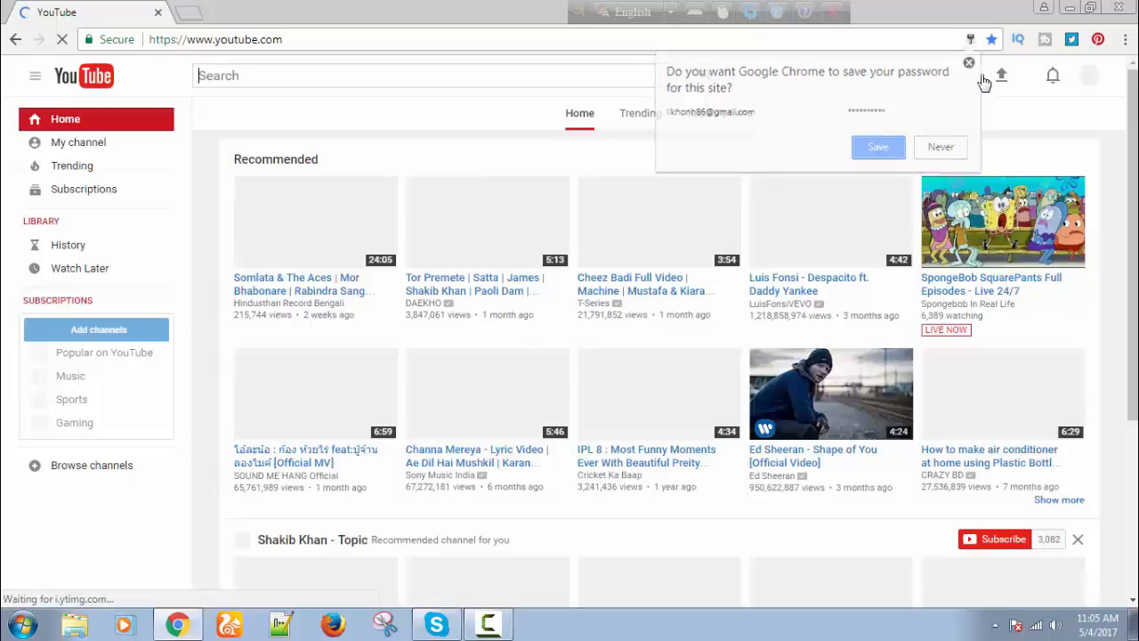
Dismiss the save-password prompt and go to Creator Studio from the account menu.
left_click(972, 64)
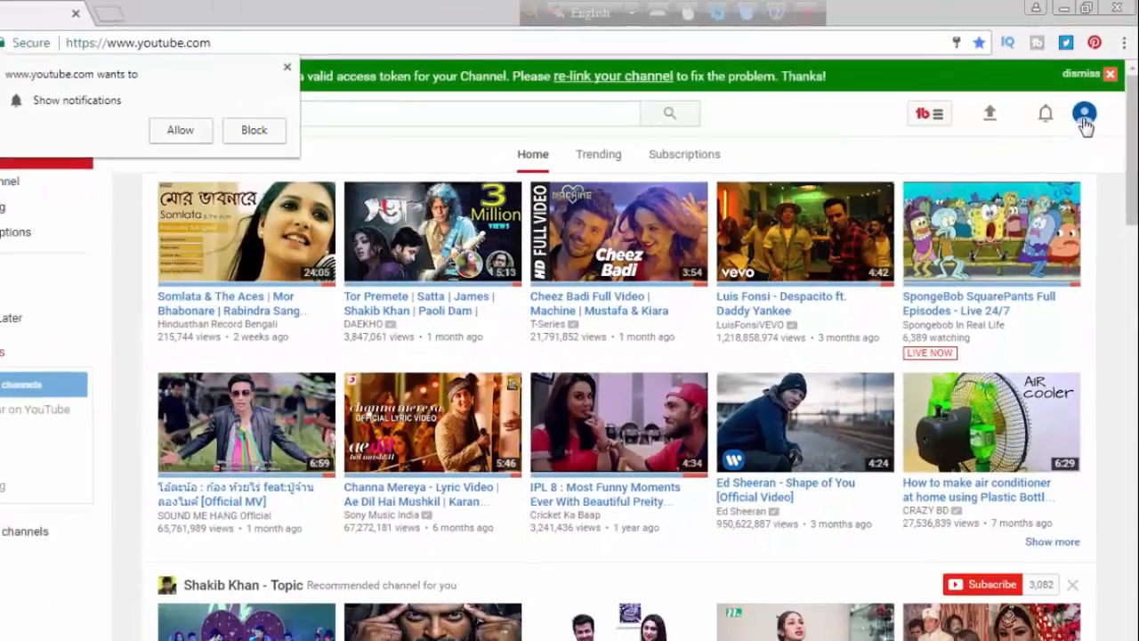
left_click(1083, 115)
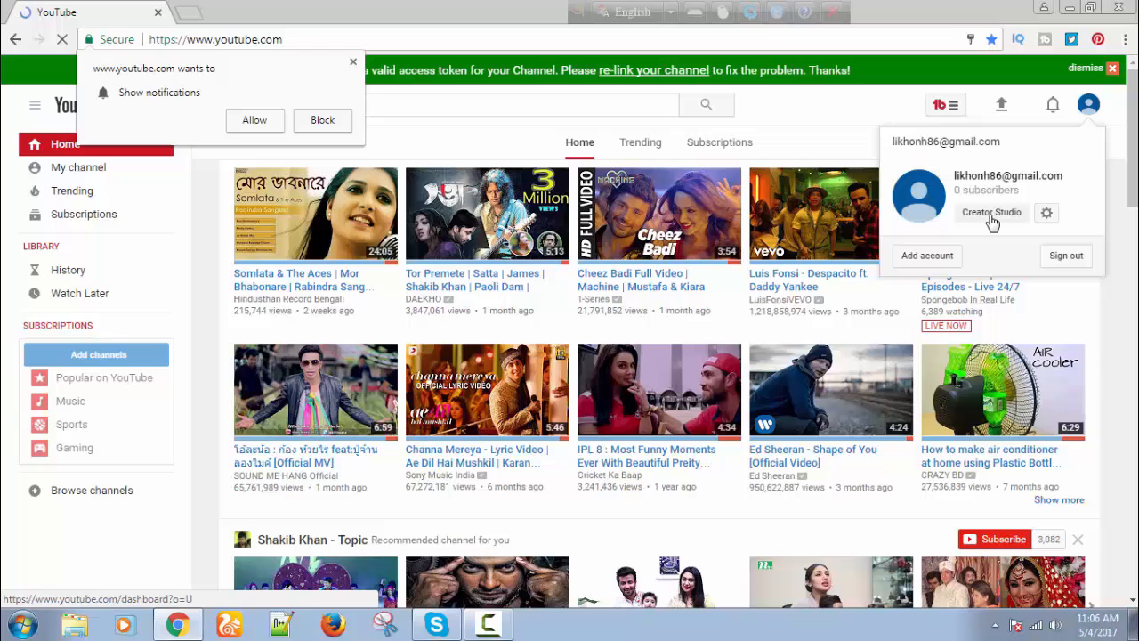
left_click(788, 514)
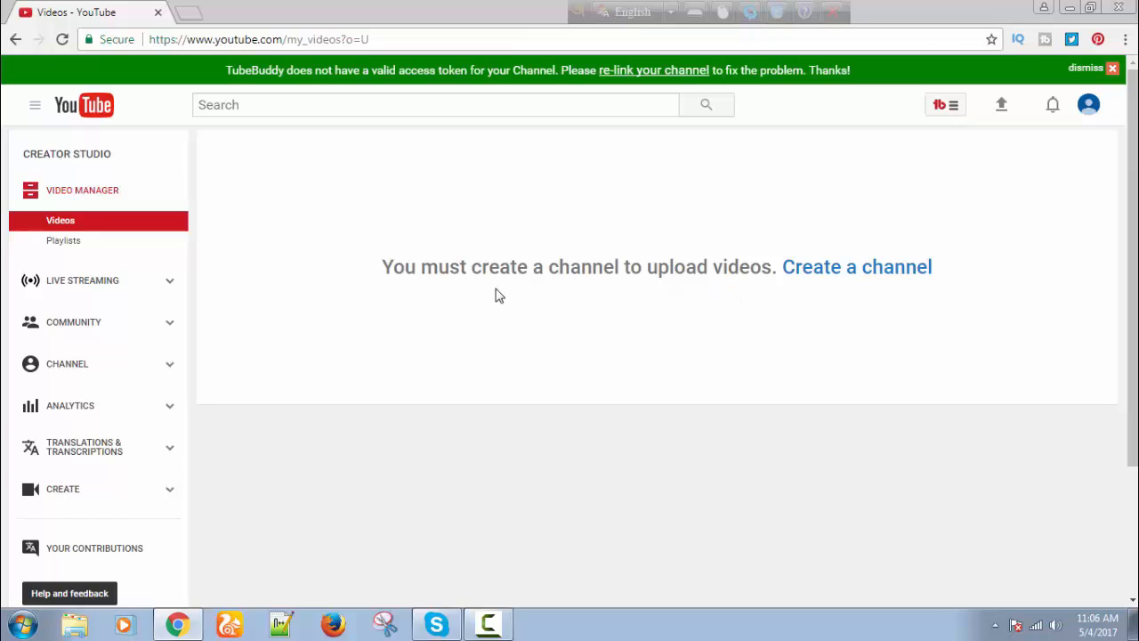
Bring up the 'Create a channel' form, then open a second browser tab.
left_click(846, 269)
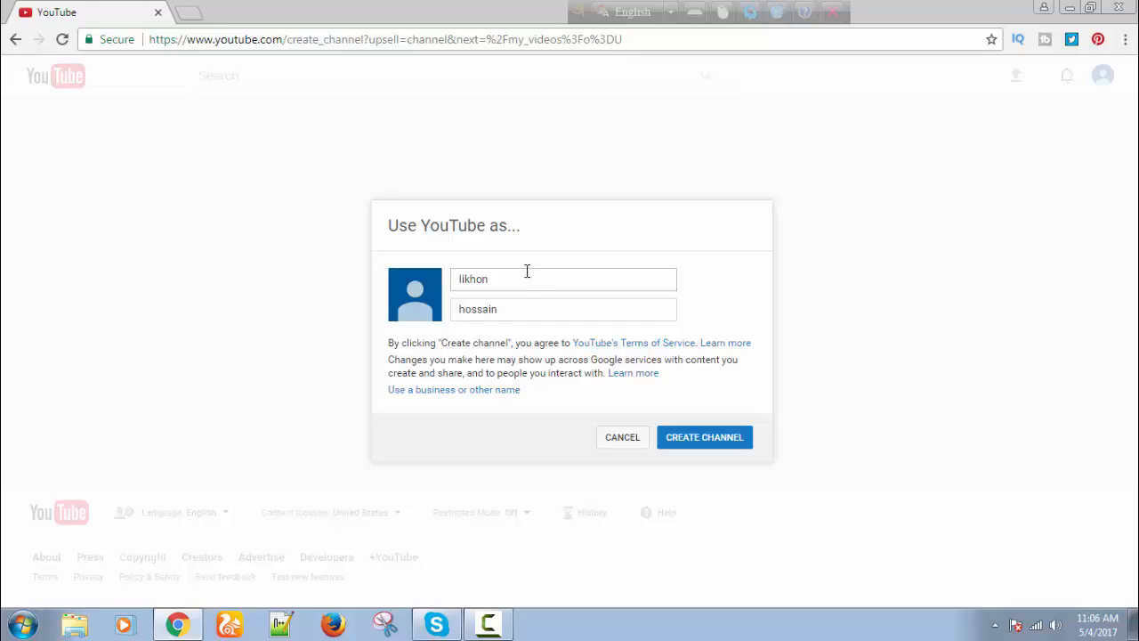
left_click(198, 18)
Search YouTube for 'bd gamer' and scroll through the results.
left_click(216, 70)
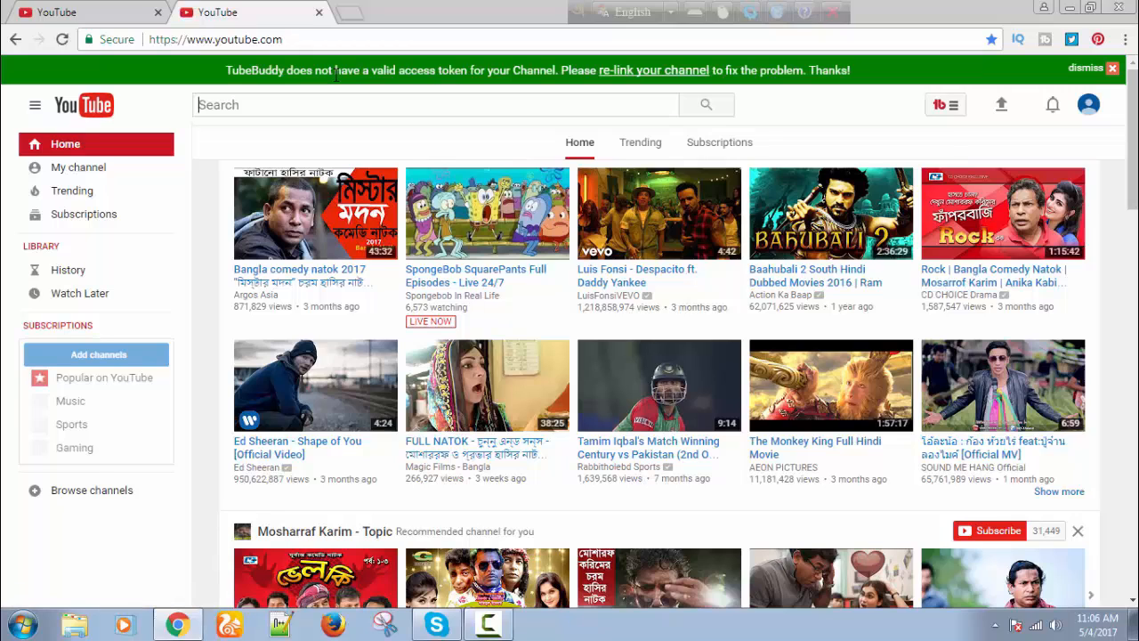
type("bd g")
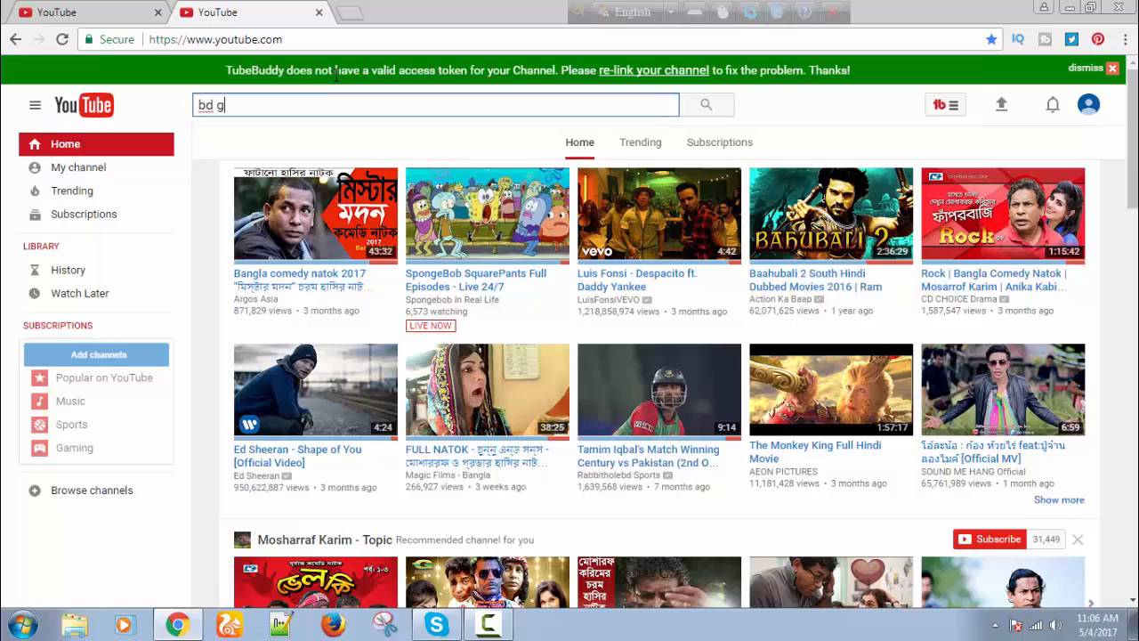
type("amer")
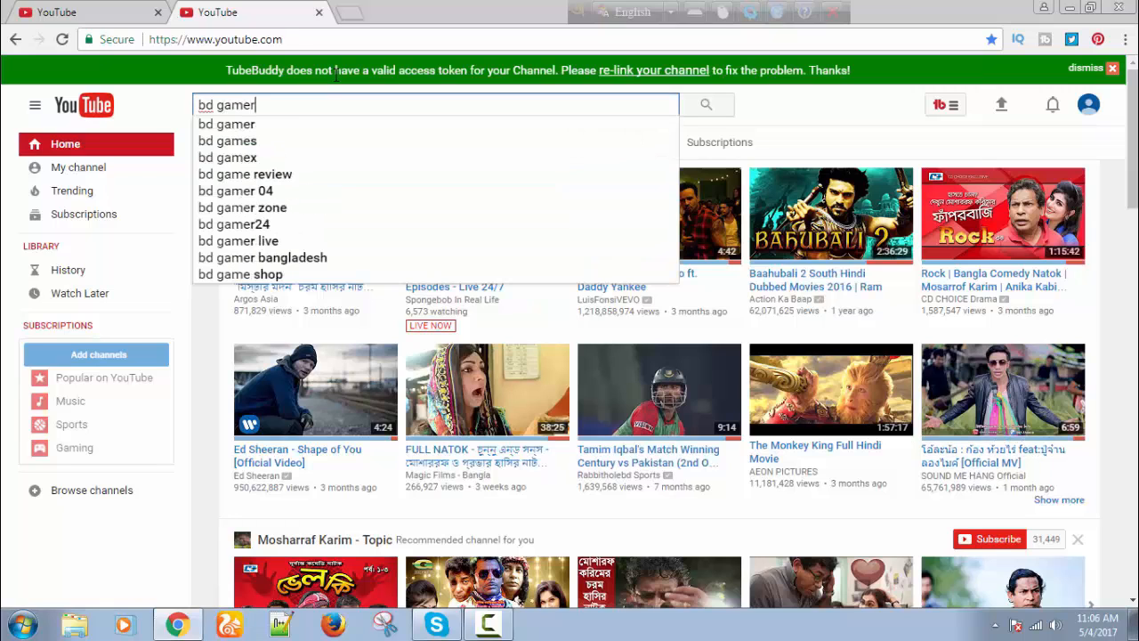
key("Return")
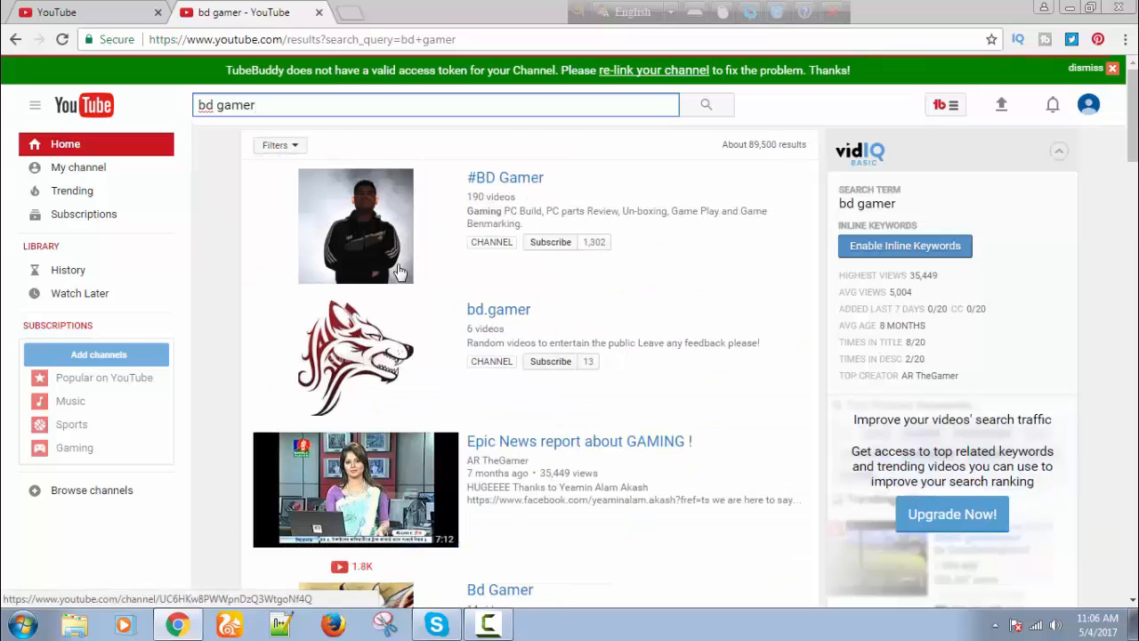
scroll(595, 284, "down", 2)
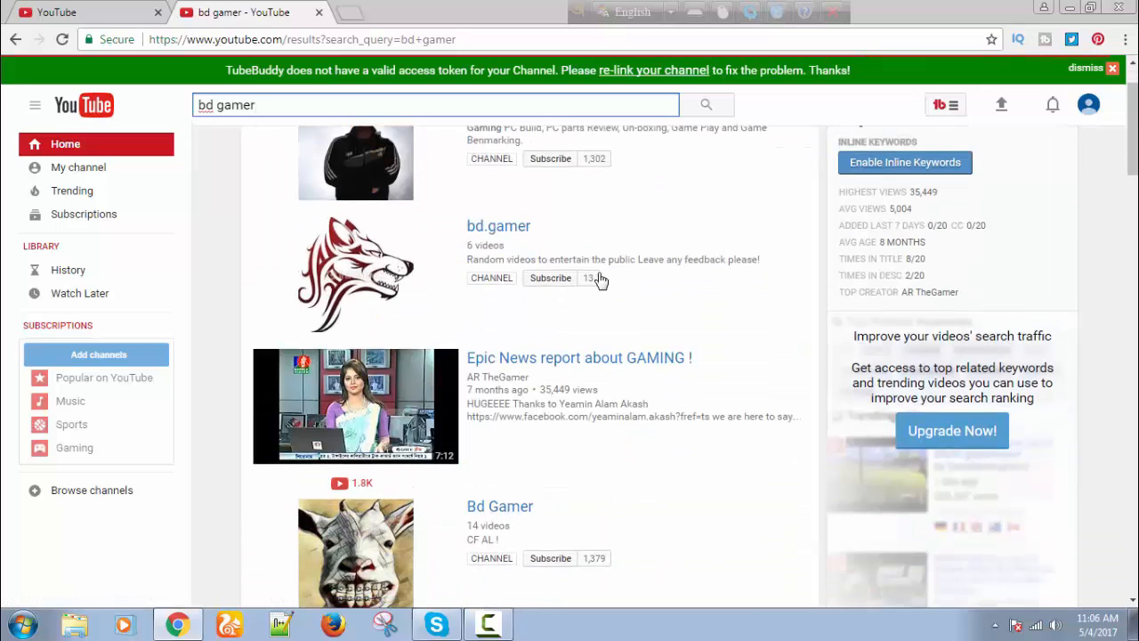
scroll(602, 353, "down", 1)
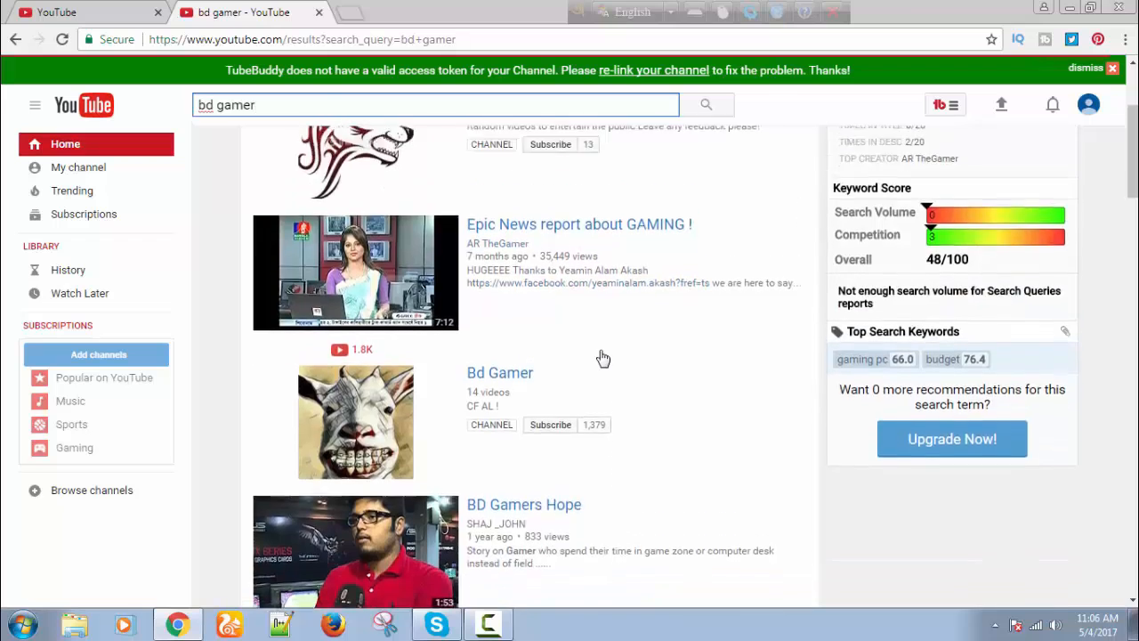
scroll(602, 358, "up", 3)
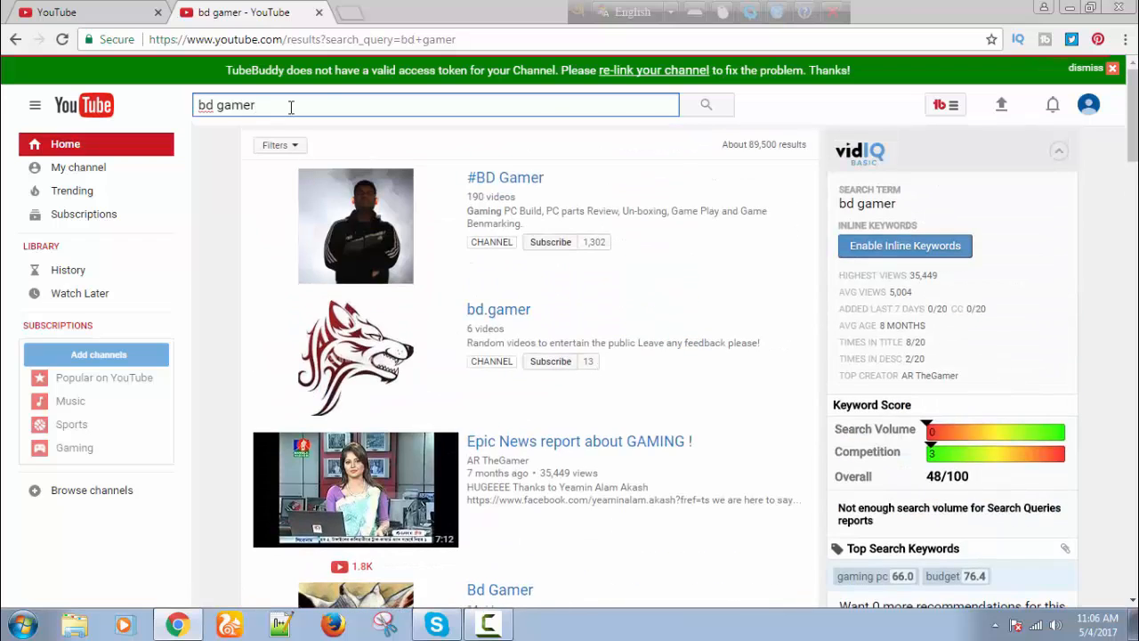
Clear the search box, then check the first-name field on the create-channel tab.
left_click(290, 107)
key("ctrl+a")
key("BackSpace")
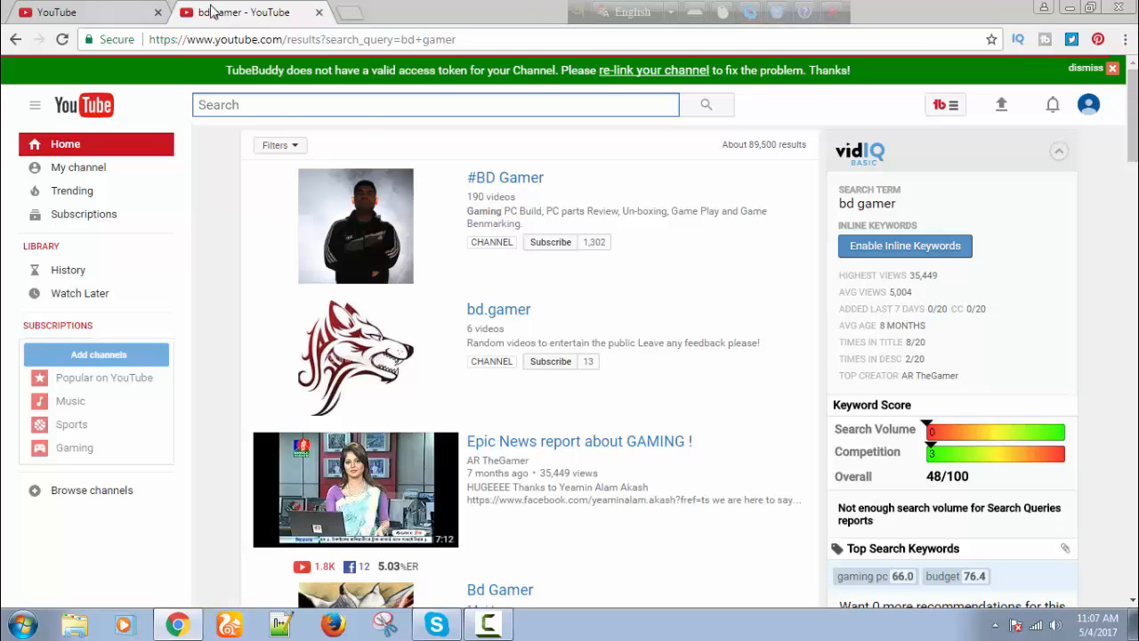
left_click(113, 13)
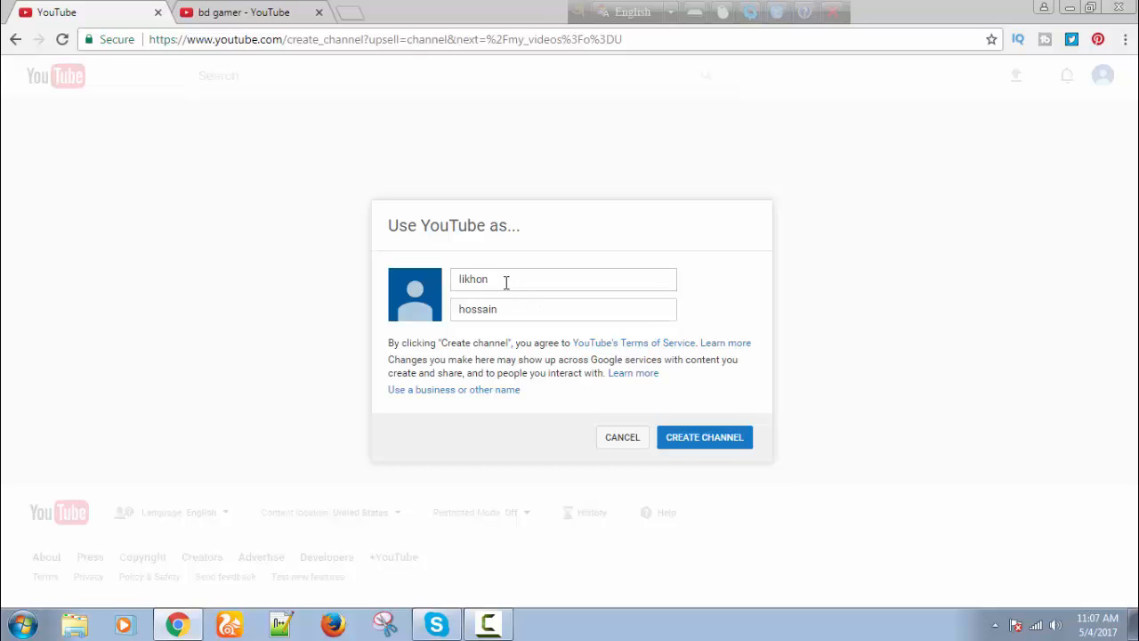
left_click(514, 284)
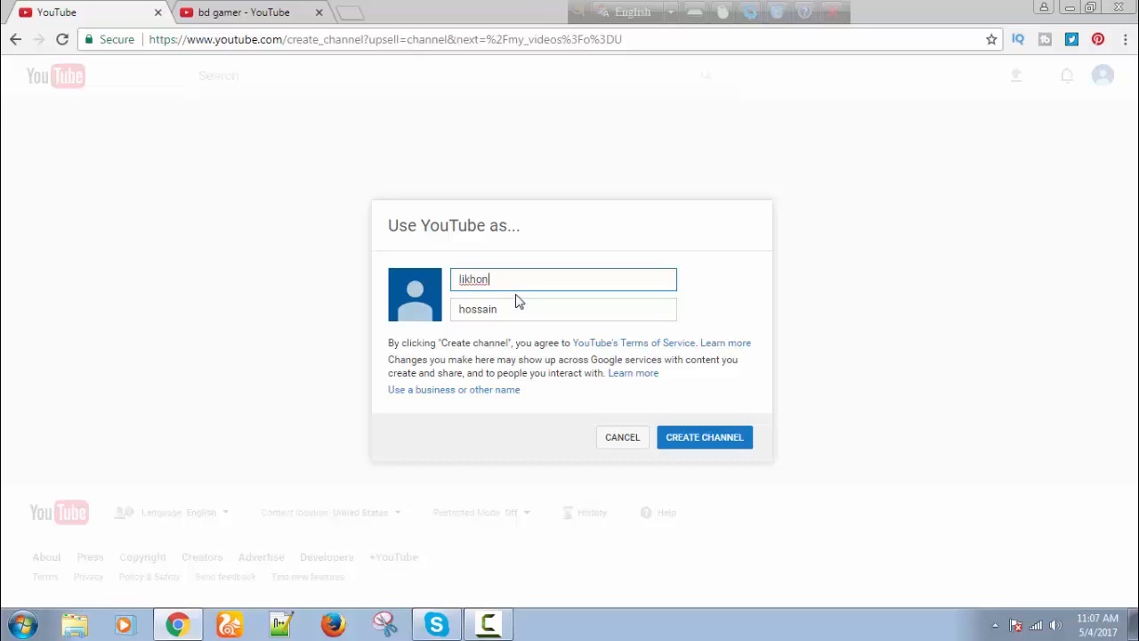
Search YouTube for 'bd gamer 360' and browse the similarly named channels.
left_click(280, 15)
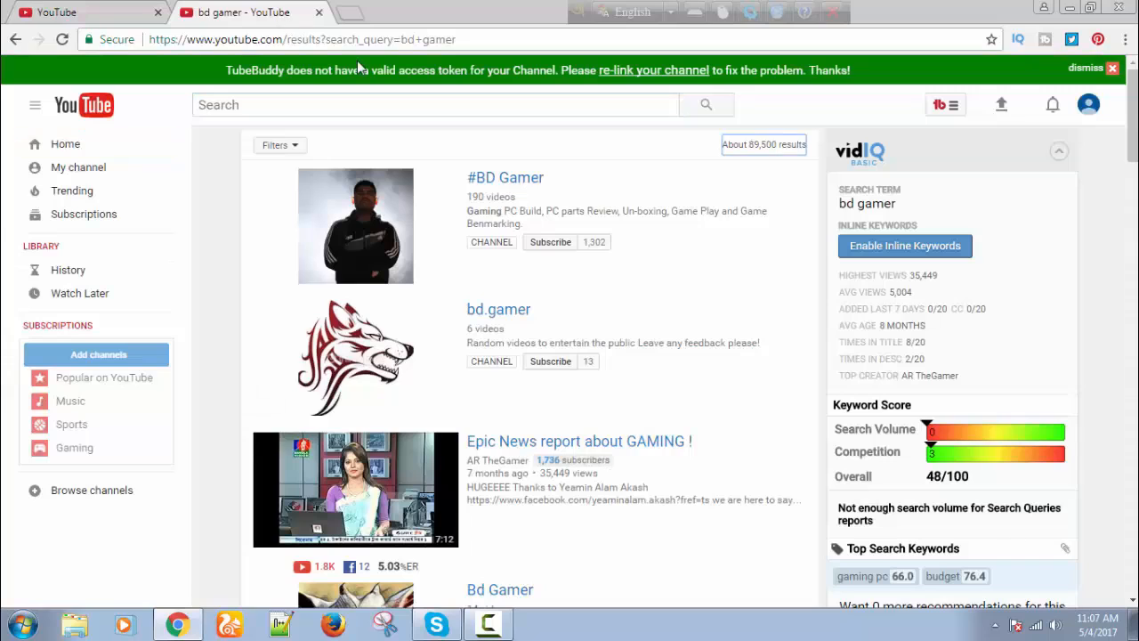
left_click(289, 108)
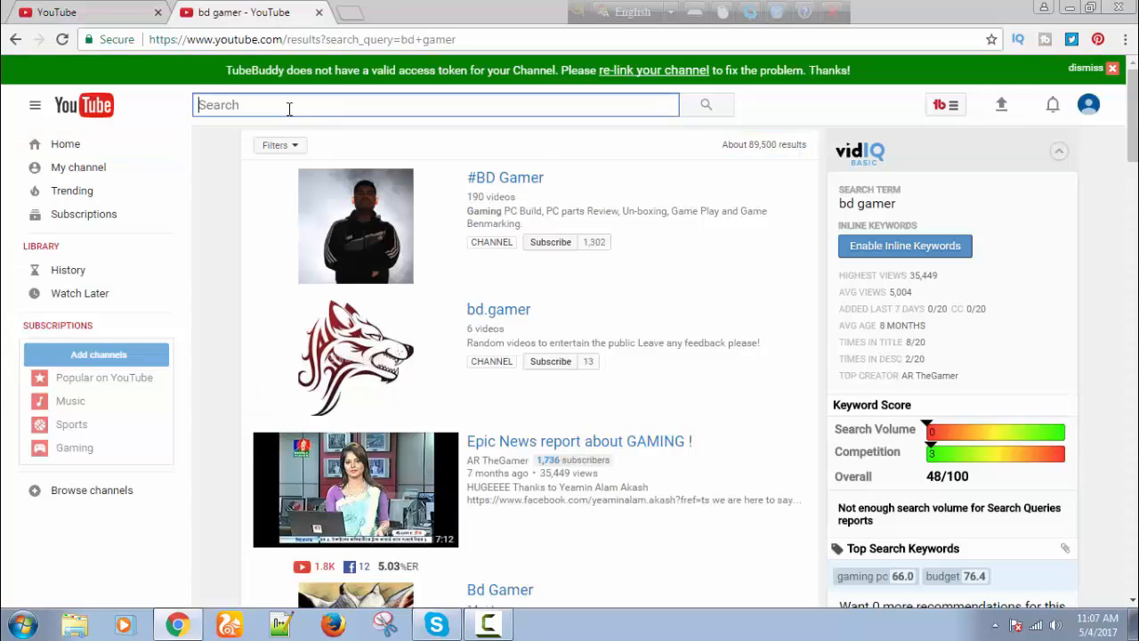
type("g")
key("BackSpace")
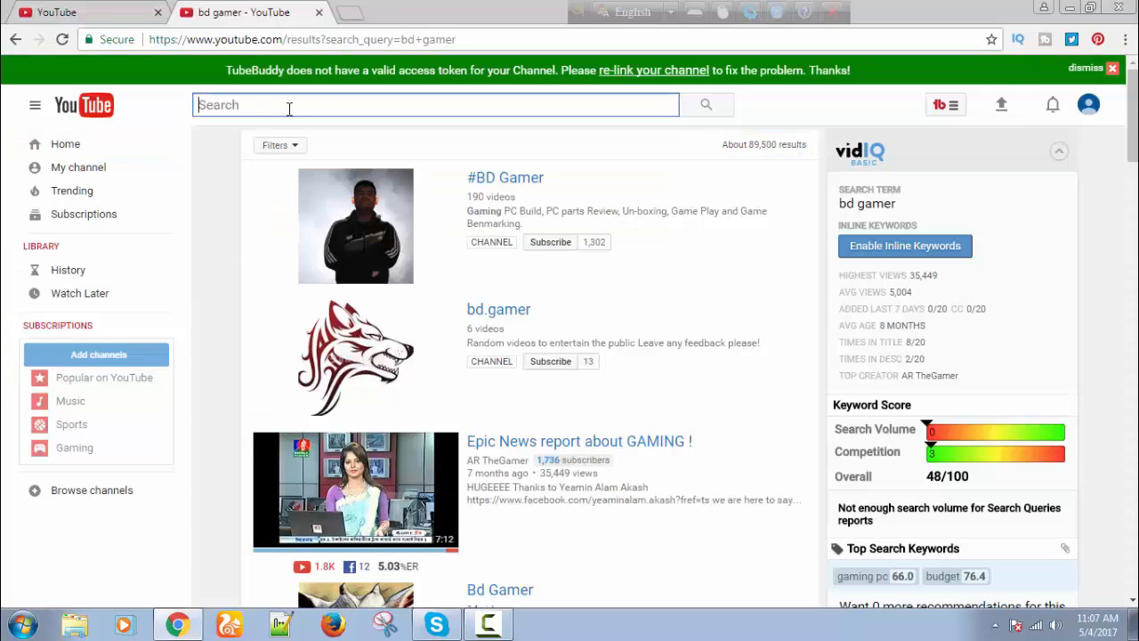
type("bd ")
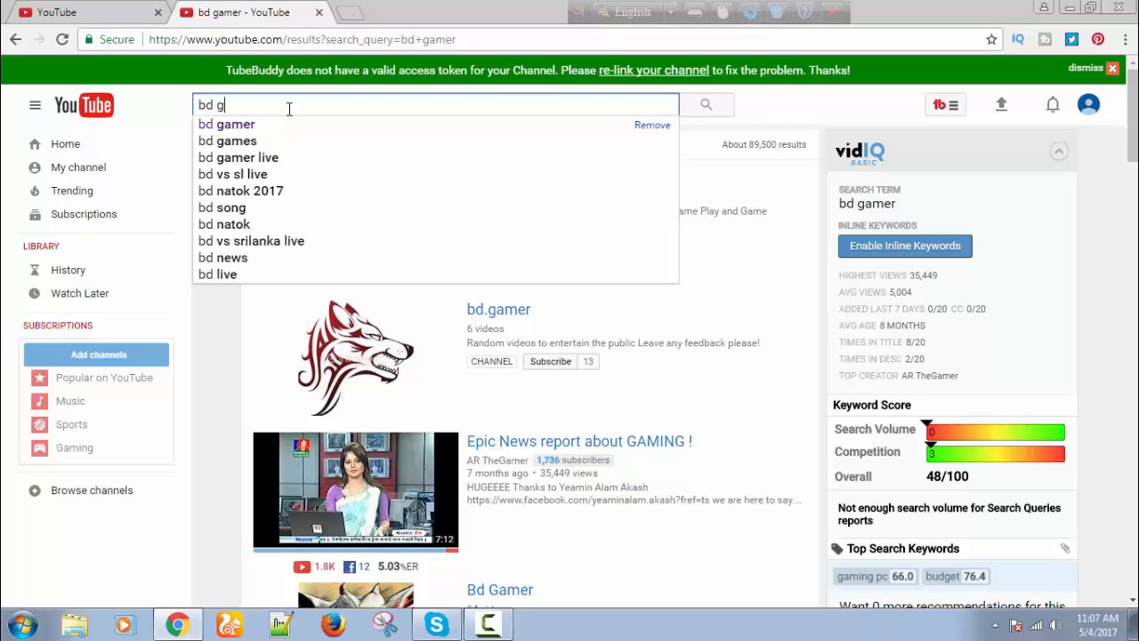
type("gamer ")
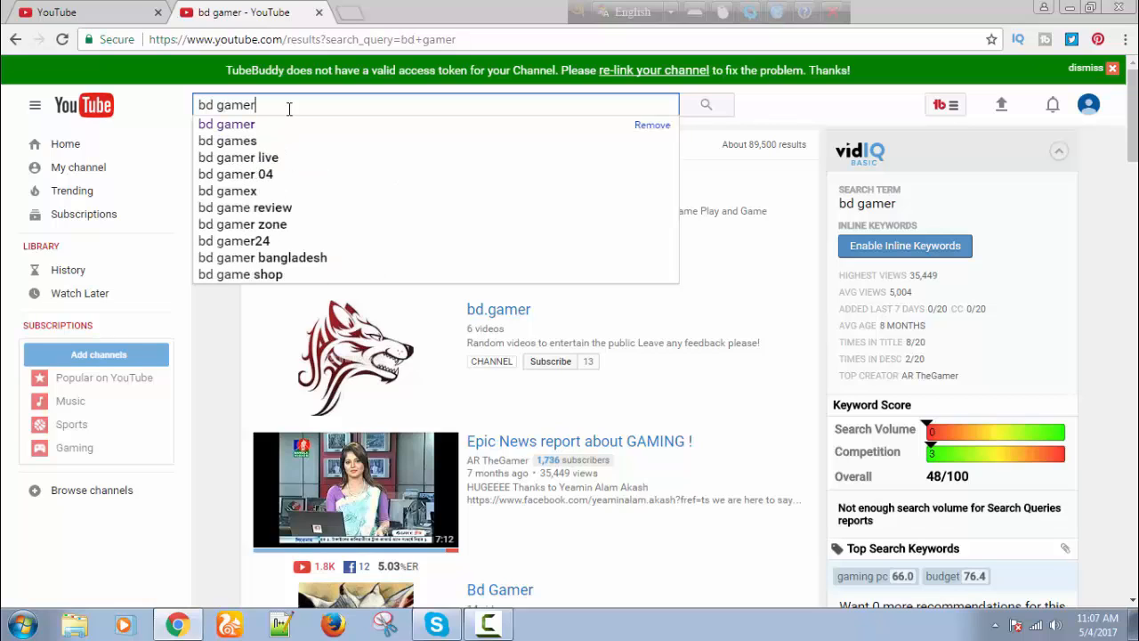
type("360")
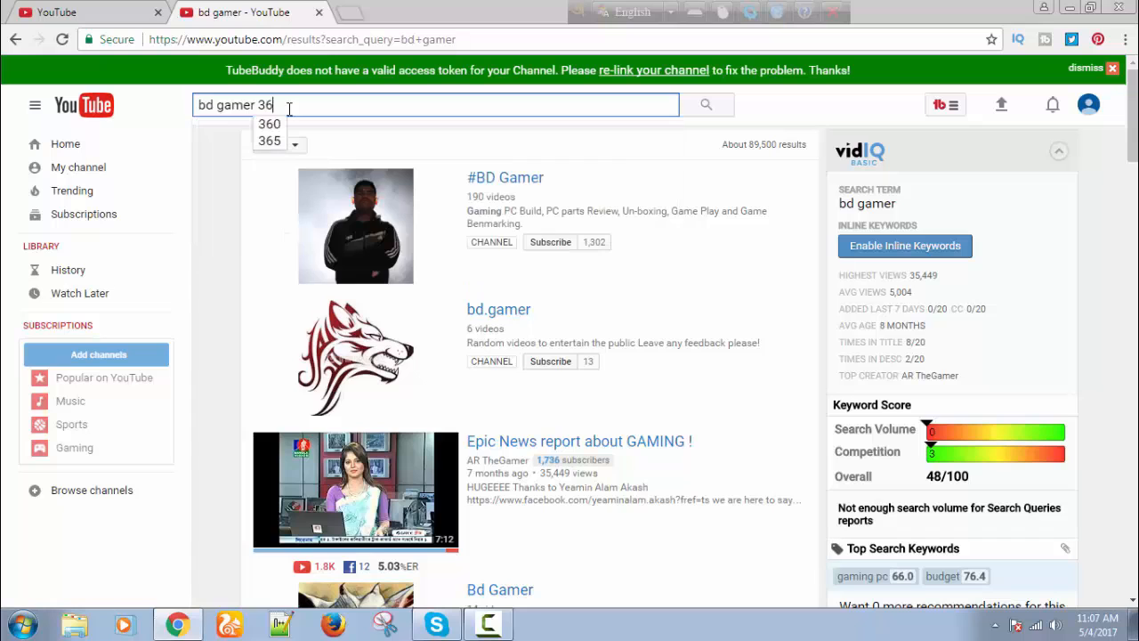
key("Return")
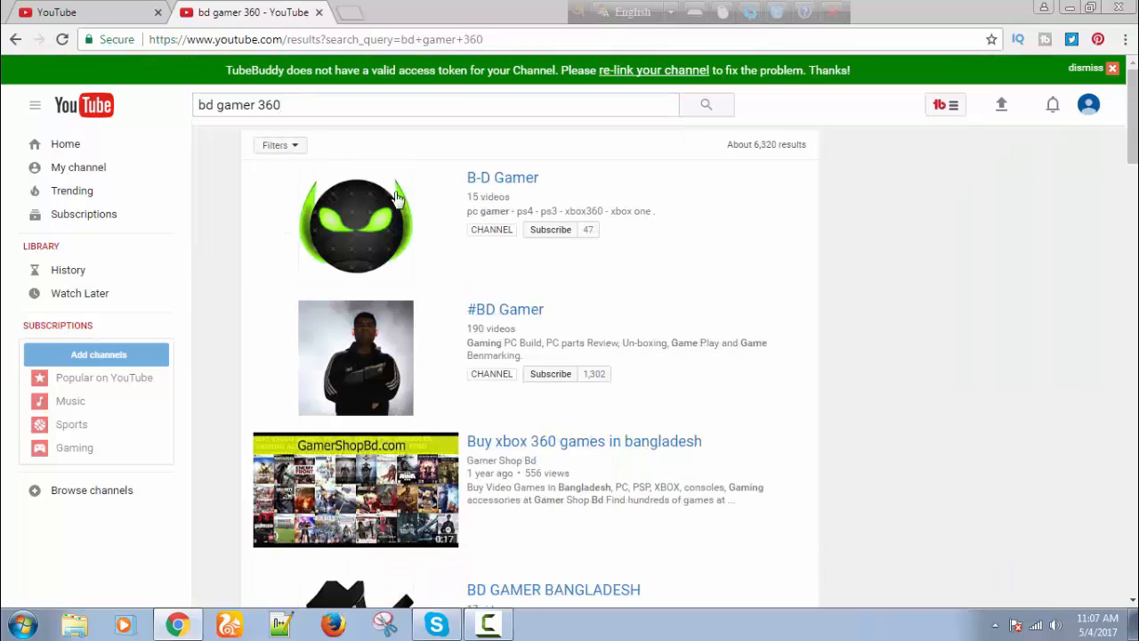
scroll(686, 328, "down", 2)
scroll(577, 327, "down", 10)
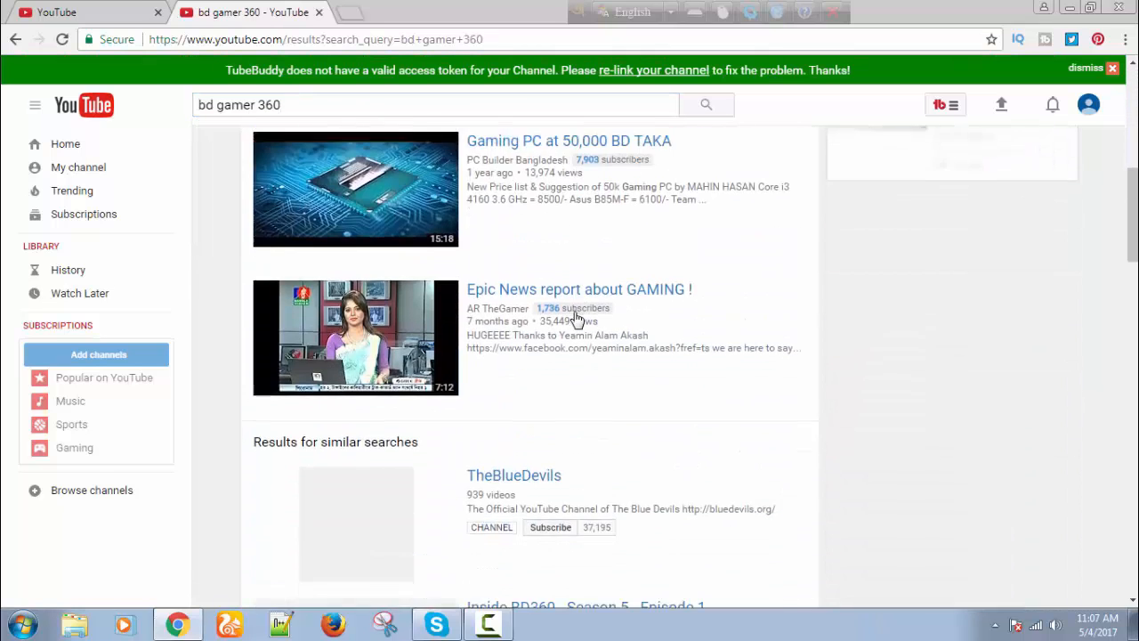
scroll(577, 326, "down", 3)
scroll(575, 326, "up", 2)
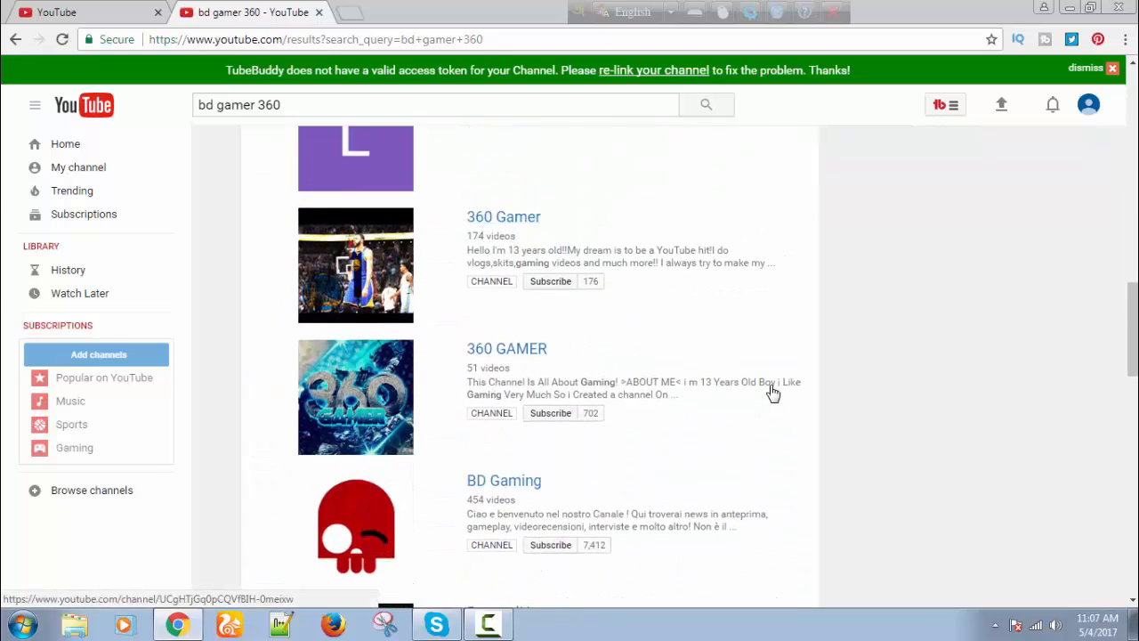
scroll(674, 402, "down", 3)
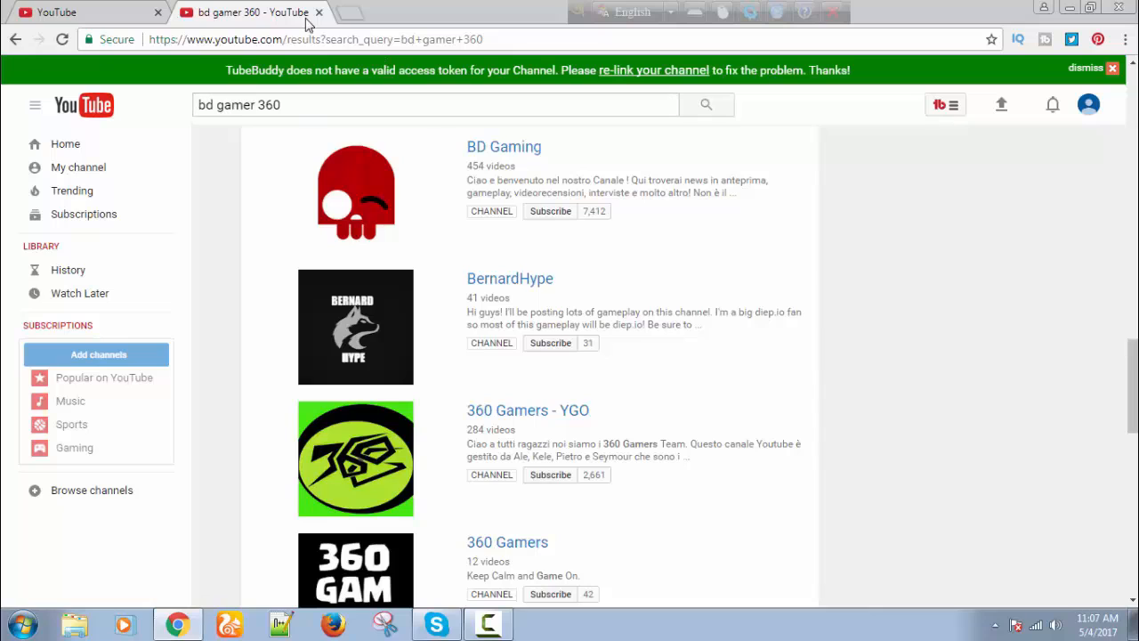
Close the search tab and set the channel names to 'Bd Gamer' and '360'.
left_click(319, 13)
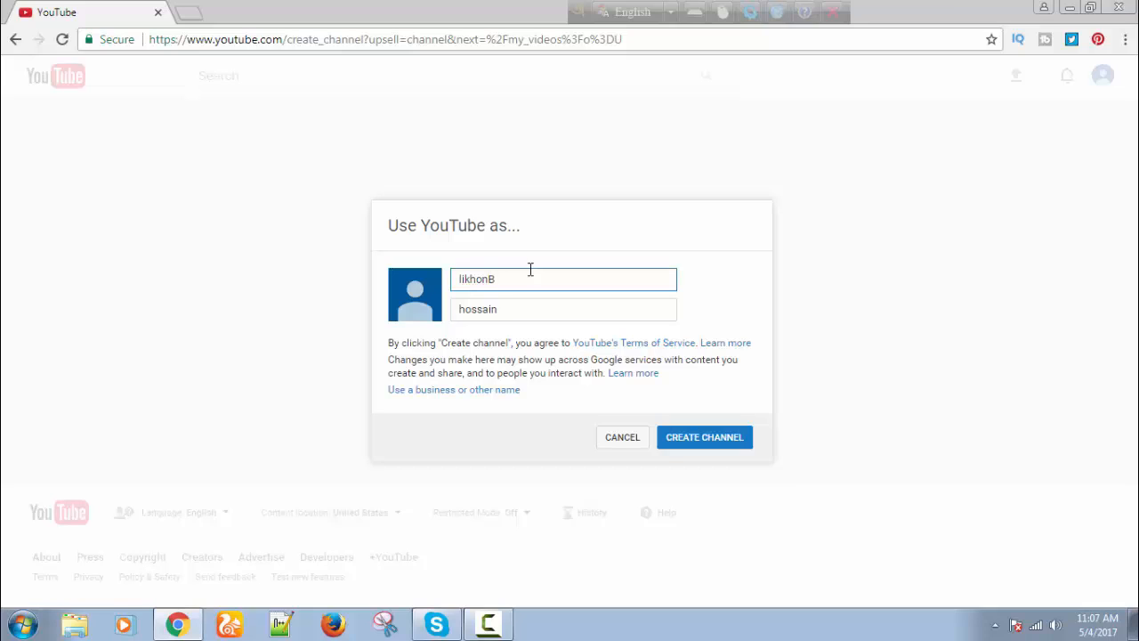
key("ctrl+a")
key("BackSpace")
type("B")
left_click(510, 309)
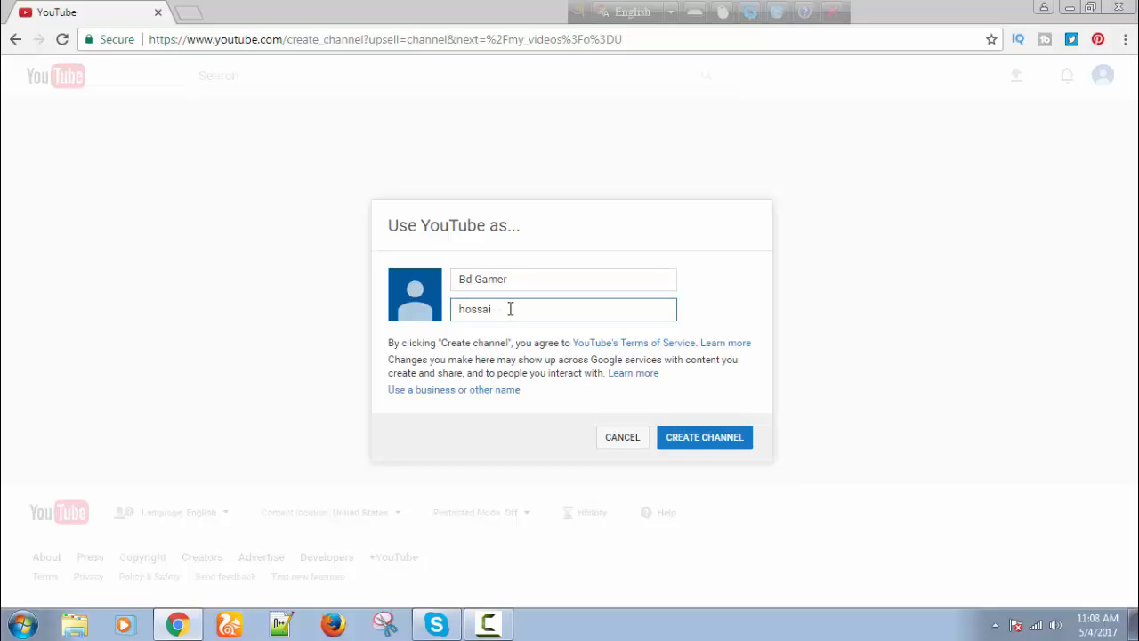
key("BackSpace")
type("360")
Create the Bd Gamer 360 channel and go to its Creator Studio dashboard.
left_click(709, 446)
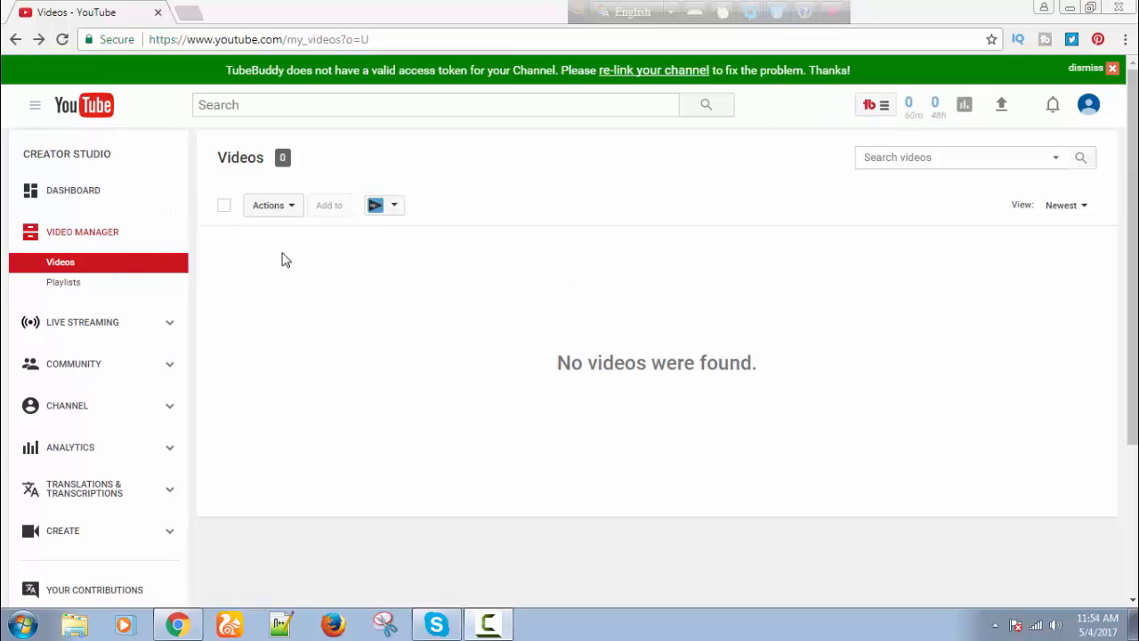
left_click(91, 197)
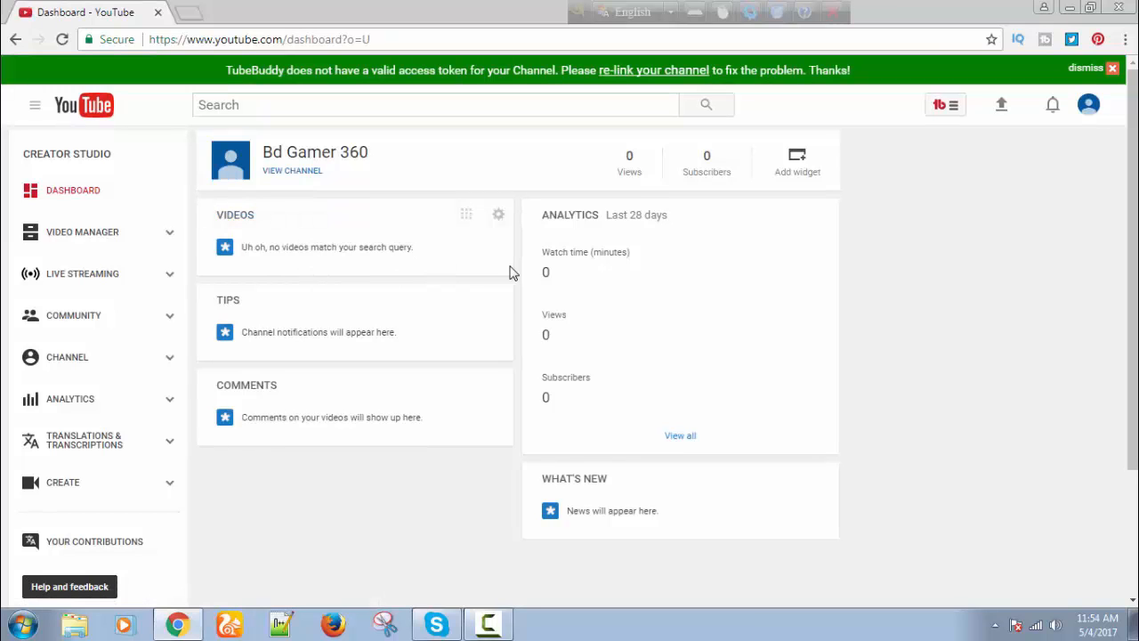
View the Bd Gamer 360 channel page and start a channel description.
left_click(303, 174)
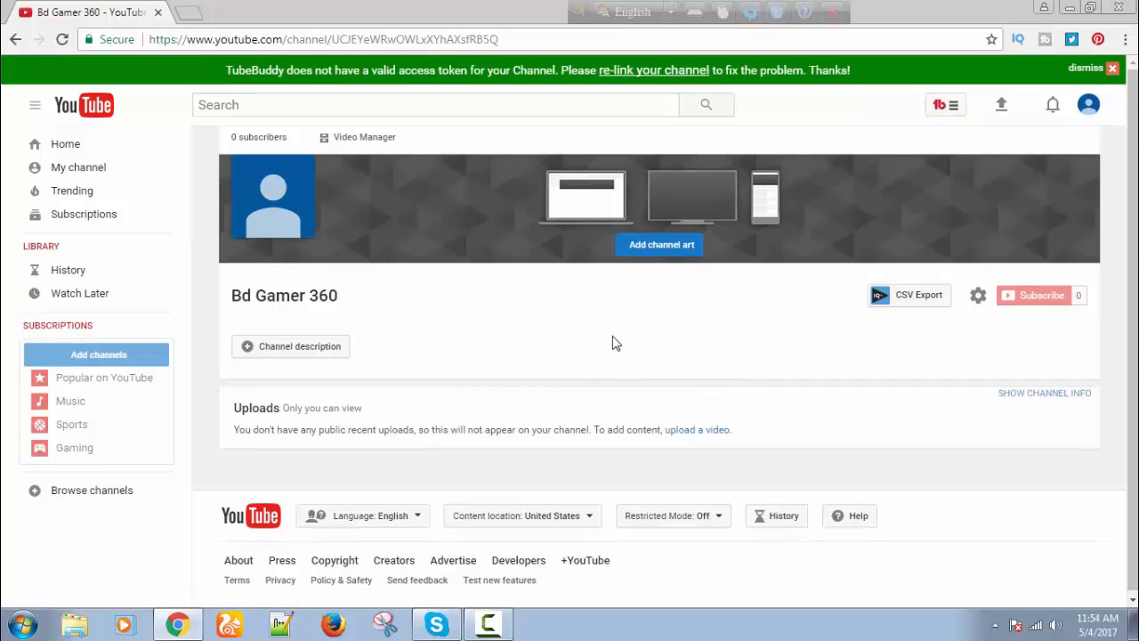
mouse_move(367, 252)
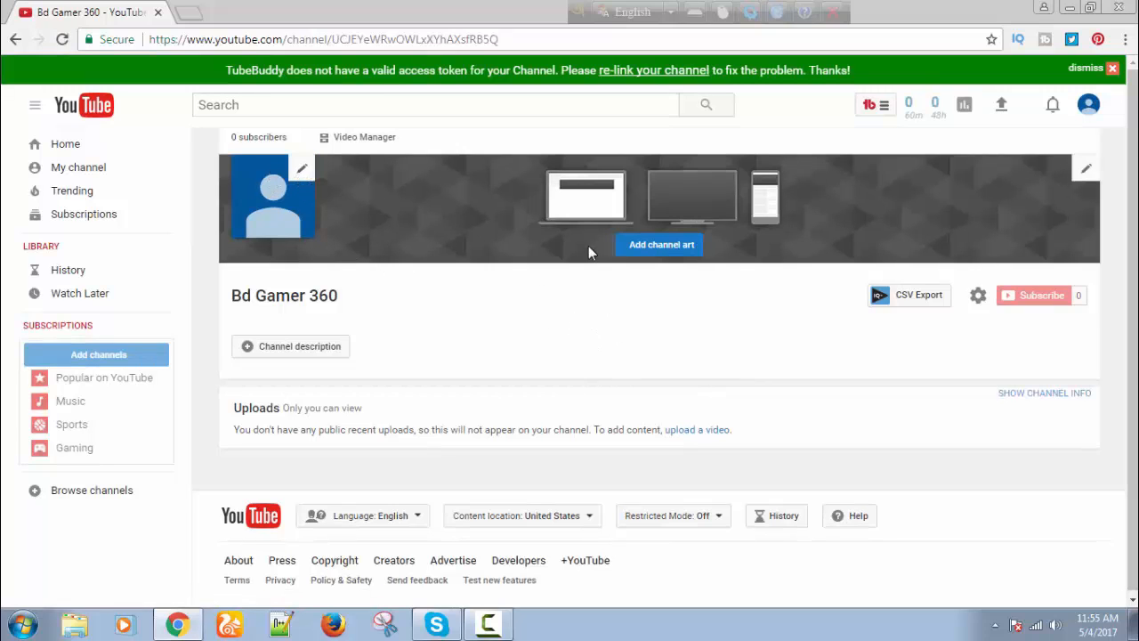
left_click(316, 354)
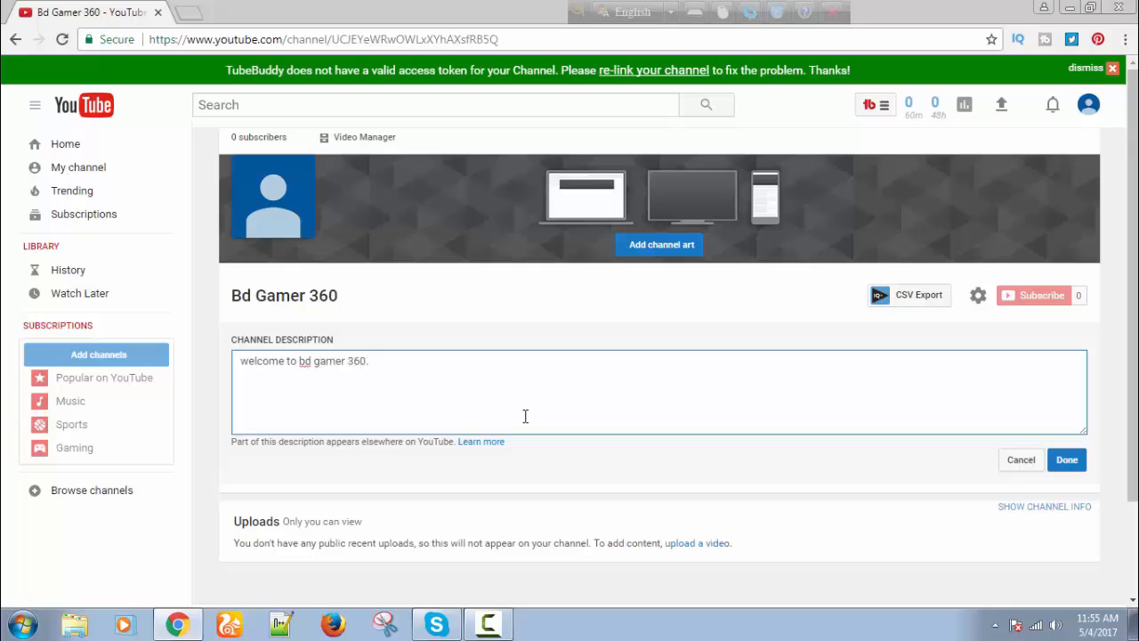
Save the description 'welcome to bd gamer 360.' and open a new browser tab.
left_click(1066, 460)
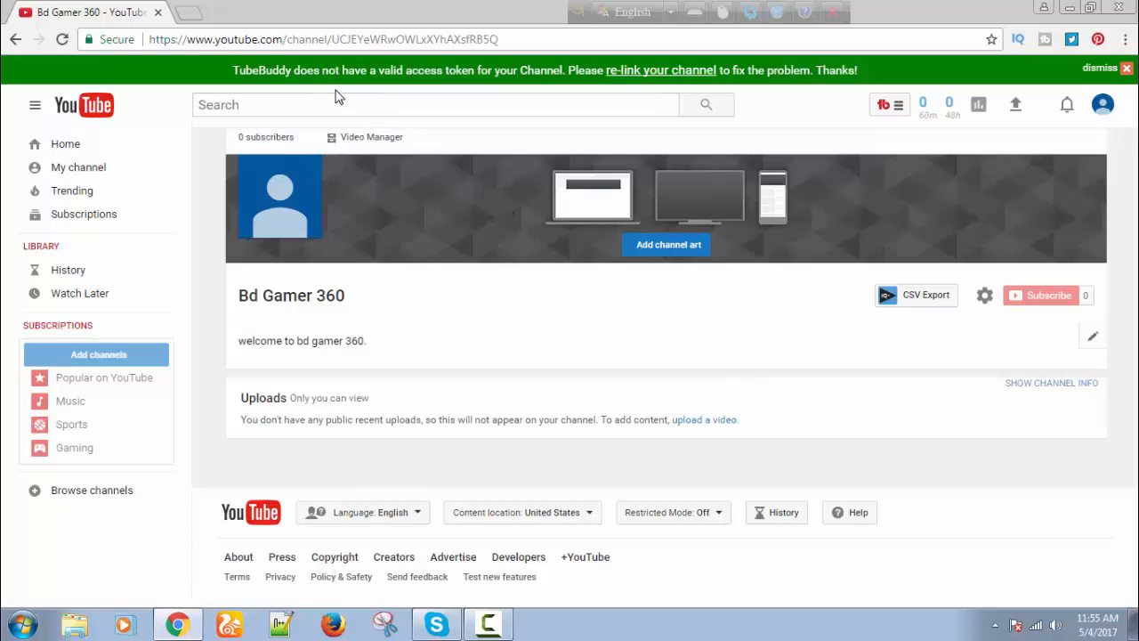
left_click(189, 13)
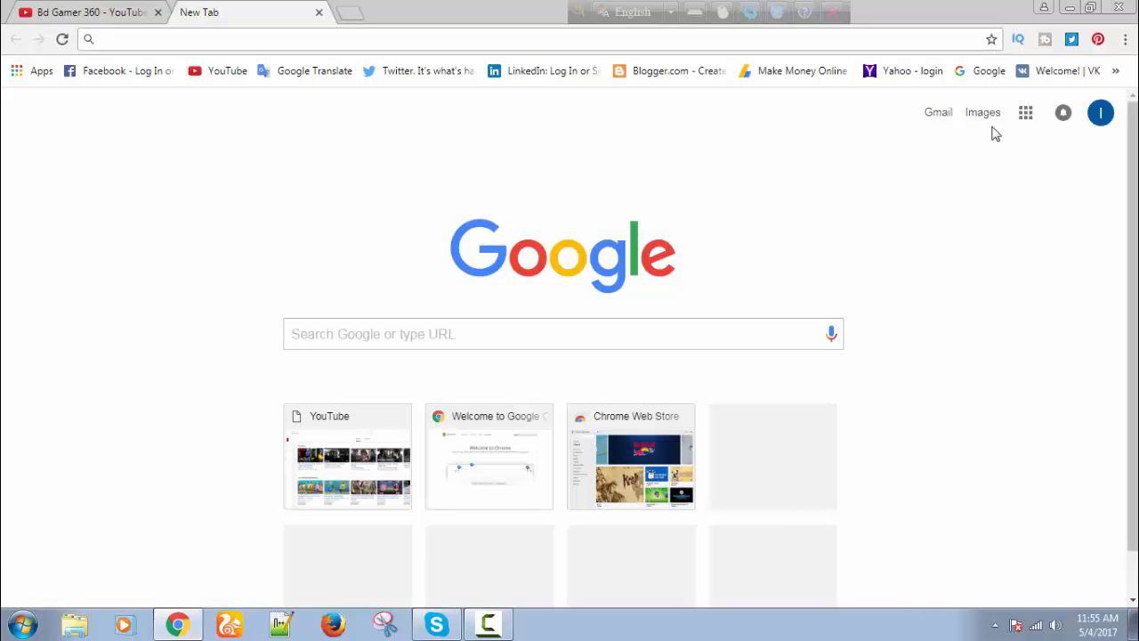
Browse Google Images results for 'youtube channel art', then close that tab.
left_click(982, 113)
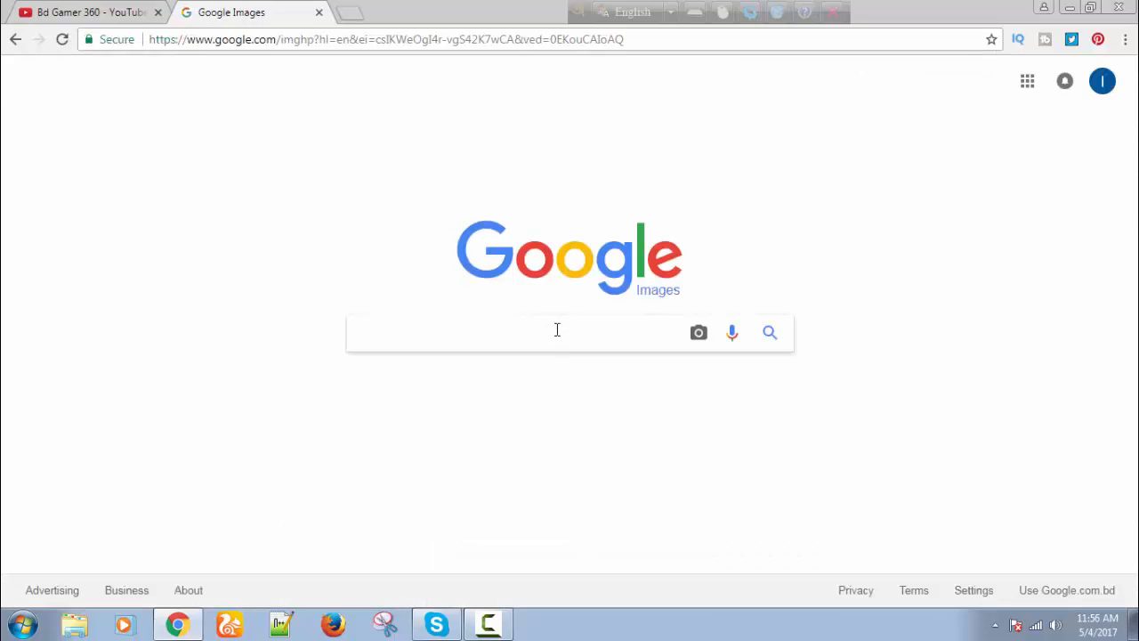
type("you")
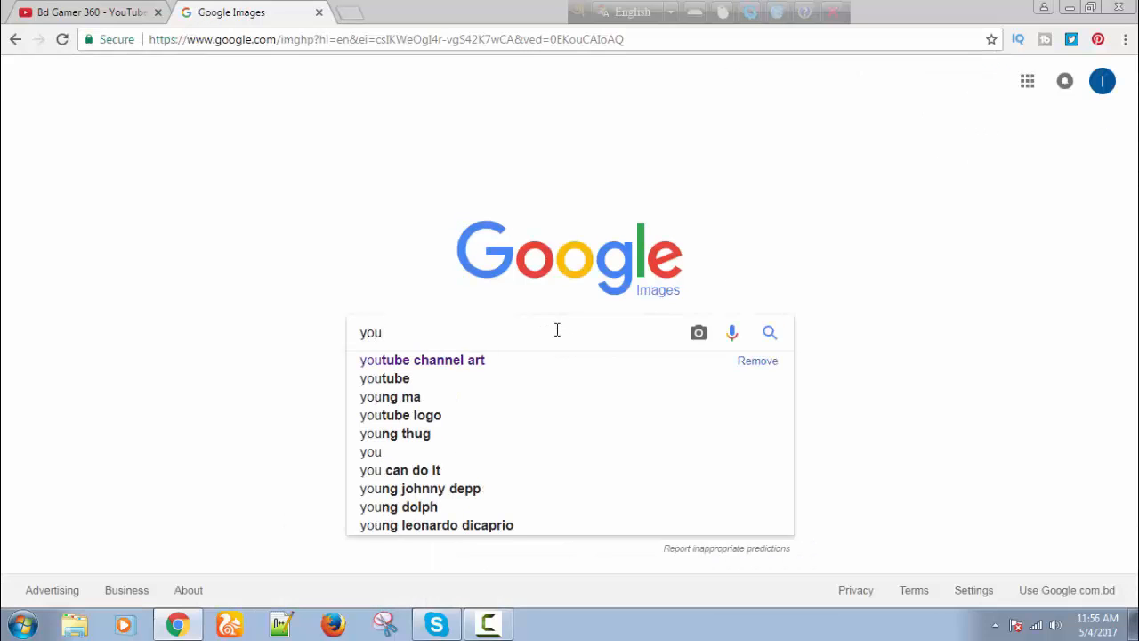
left_click(462, 361)
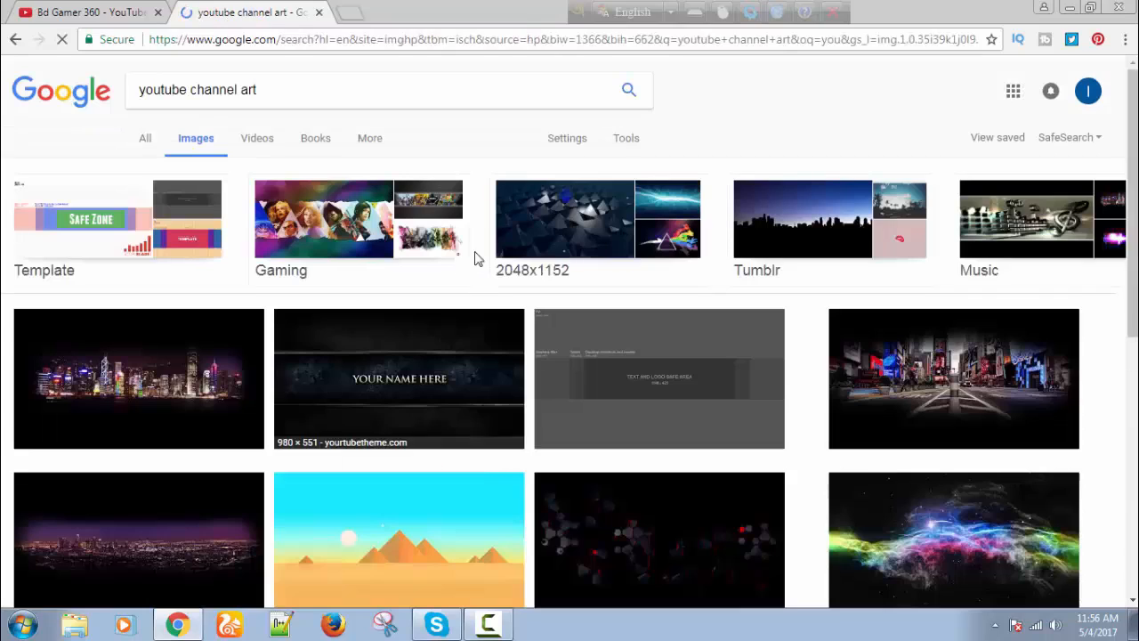
scroll(610, 236, "down", 10)
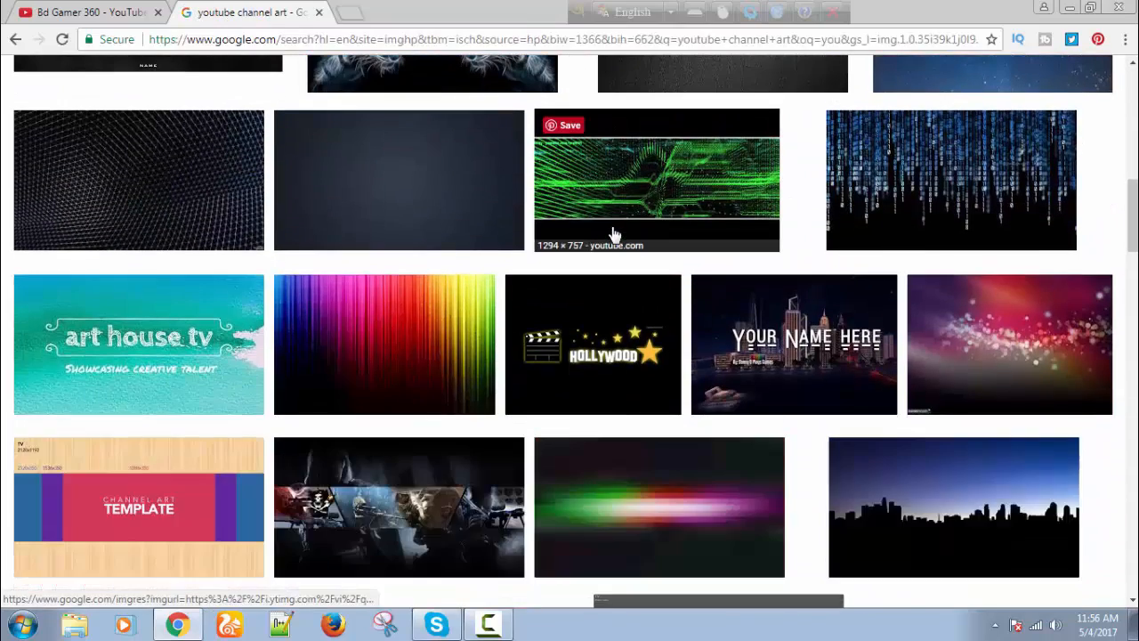
scroll(610, 236, "up", 5)
scroll(602, 223, "down", 4)
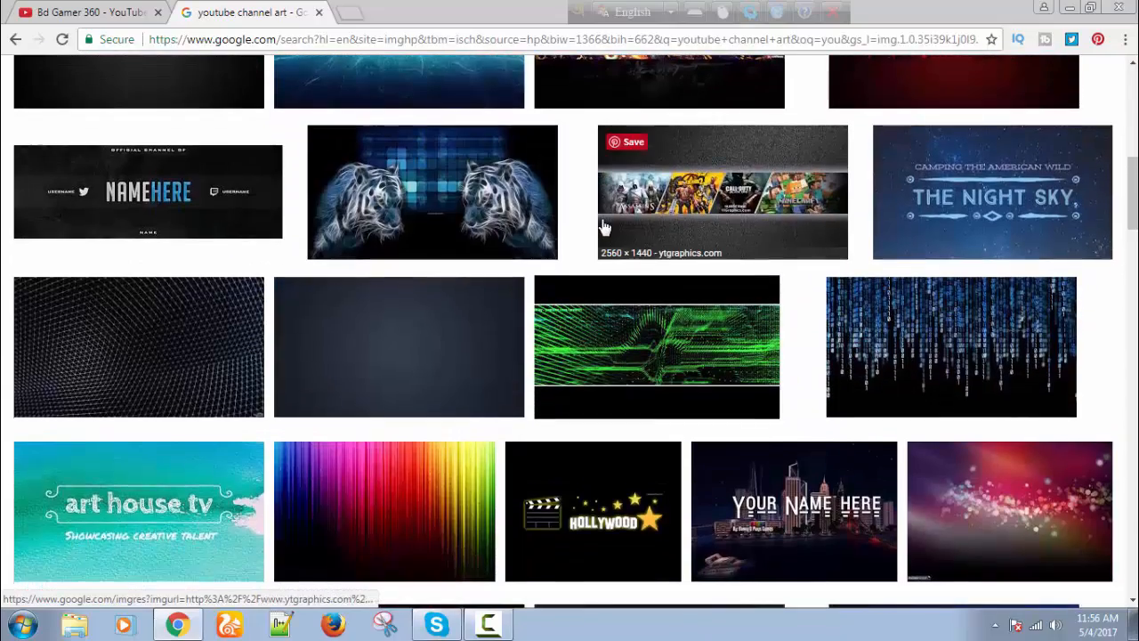
scroll(603, 228, "down", 5)
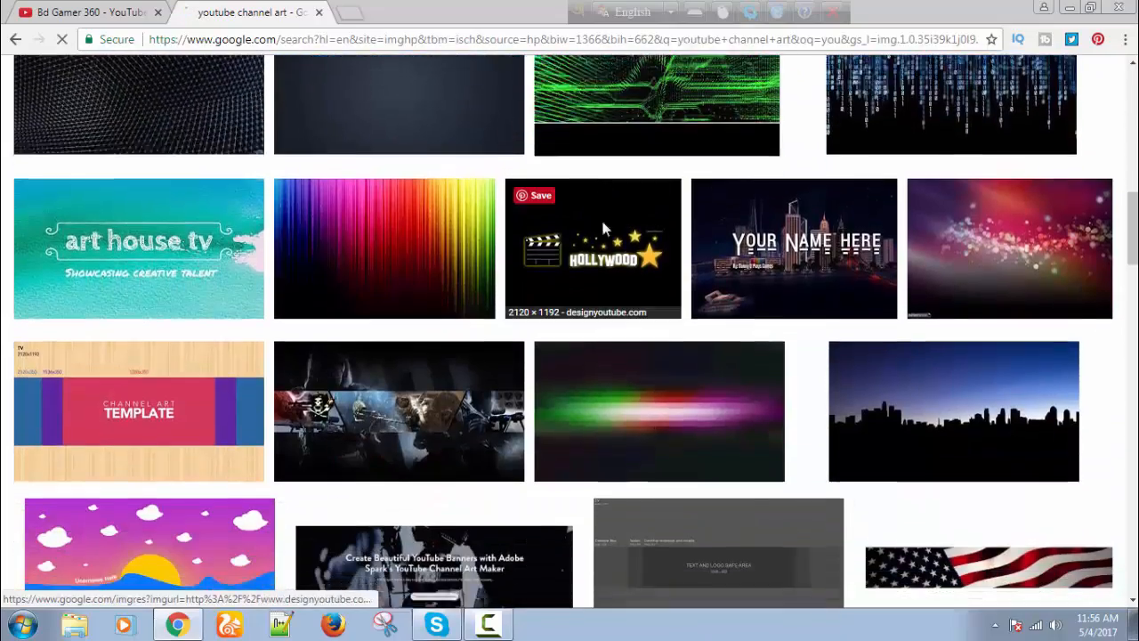
scroll(603, 229, "up", 10)
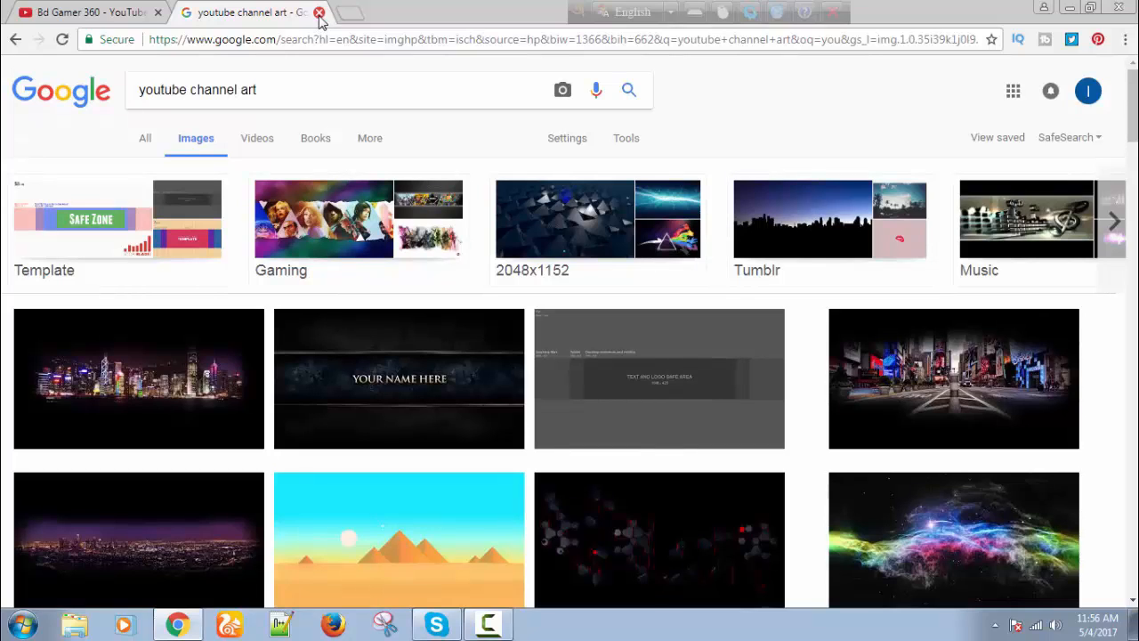
left_click(319, 14)
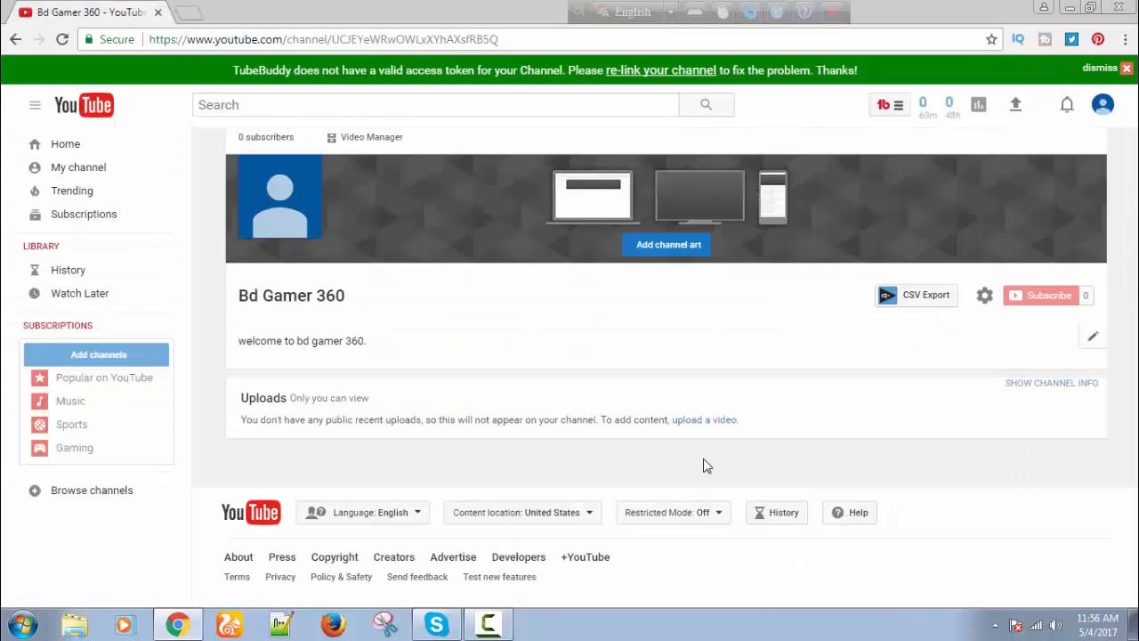
Launch Photoshop from the Start menu and dismiss the graphics hardware warning.
left_click(23, 624)
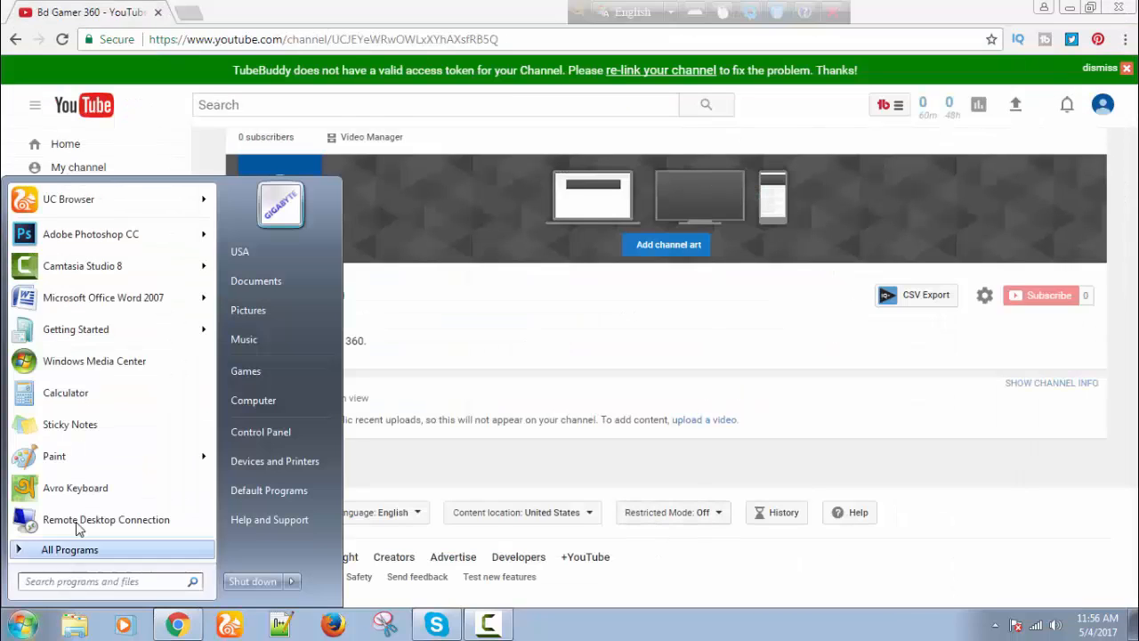
left_click(108, 243)
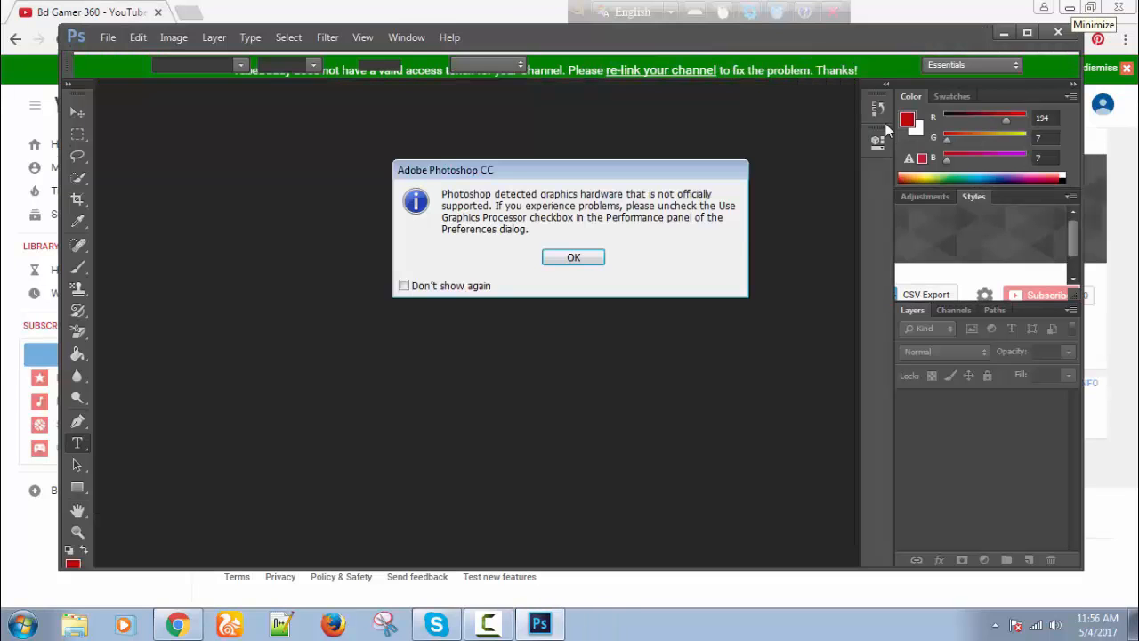
left_click(578, 260)
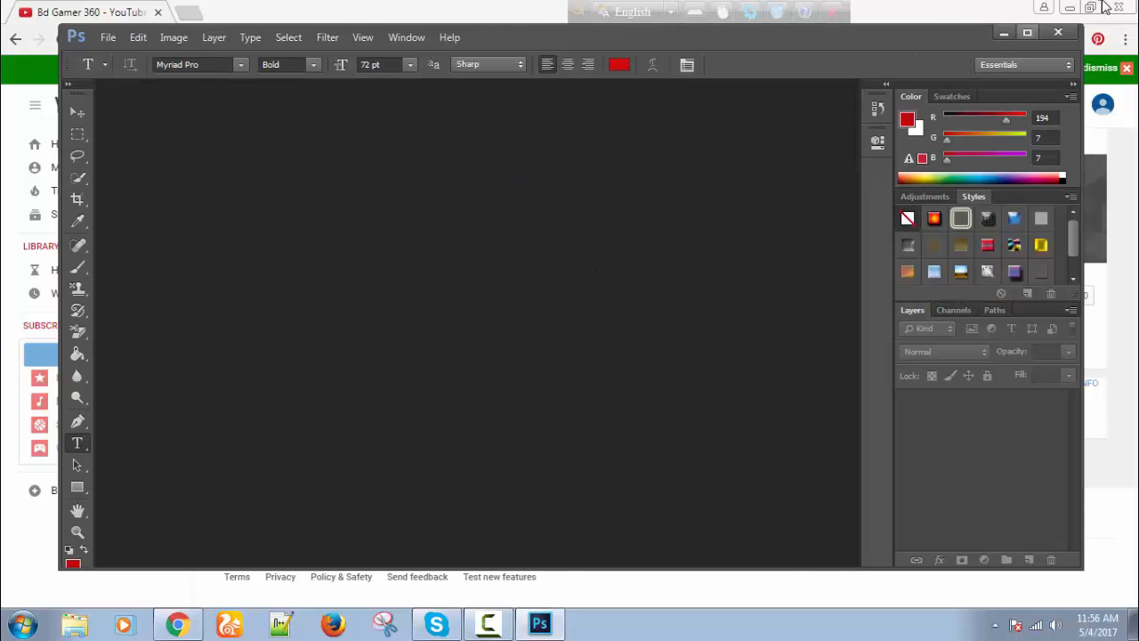
Open Tx8gaLA.png from the Downloads folder in Photoshop and arrange the Photoshop window.
left_click(1070, 11)
double_click(31, 34)
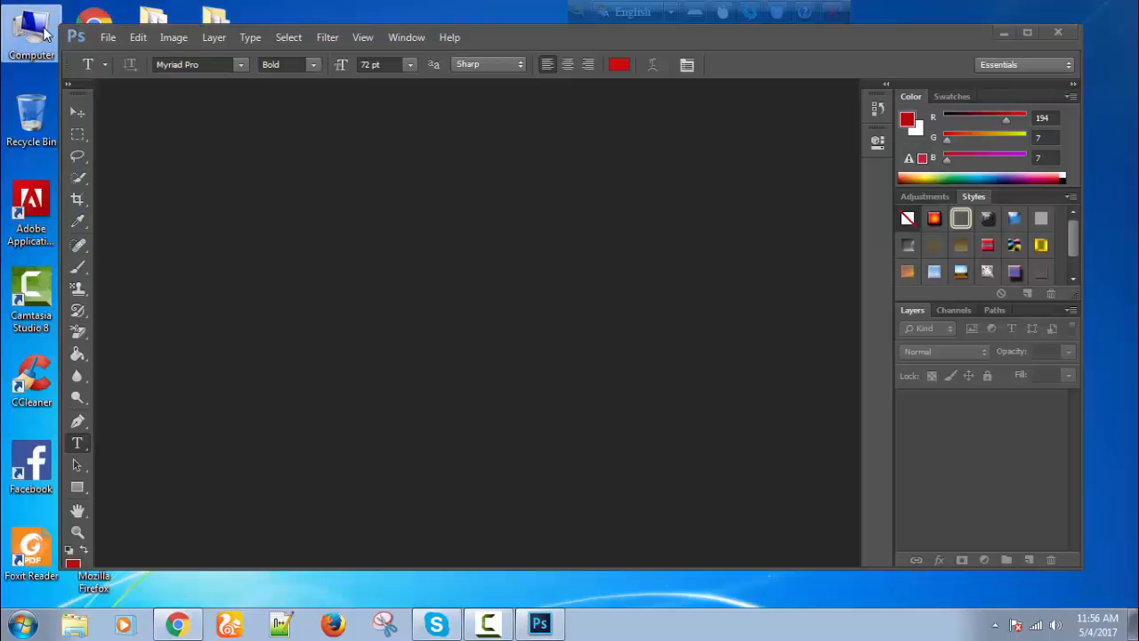
left_click(87, 211)
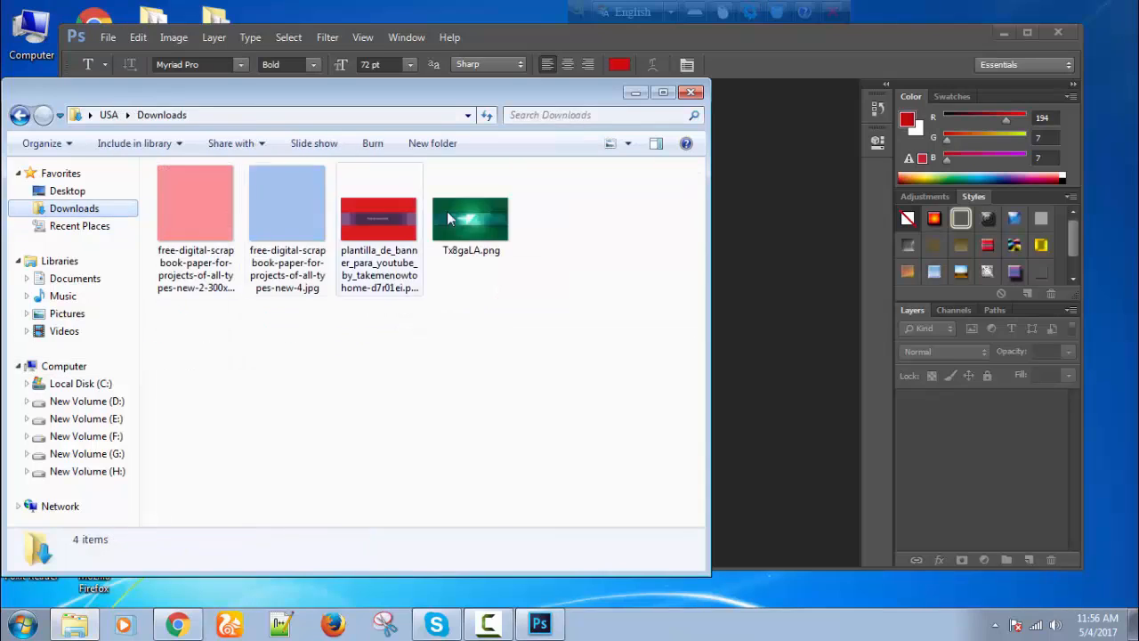
left_click_drag(477, 216, 776, 302)
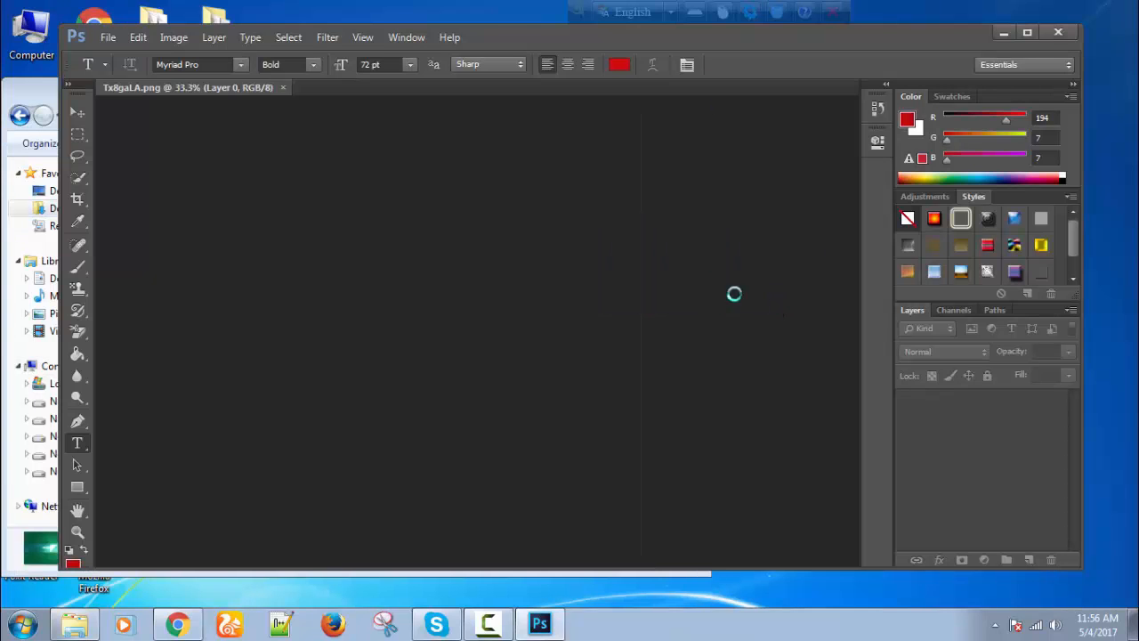
left_click_drag(862, 41, 1032, 64)
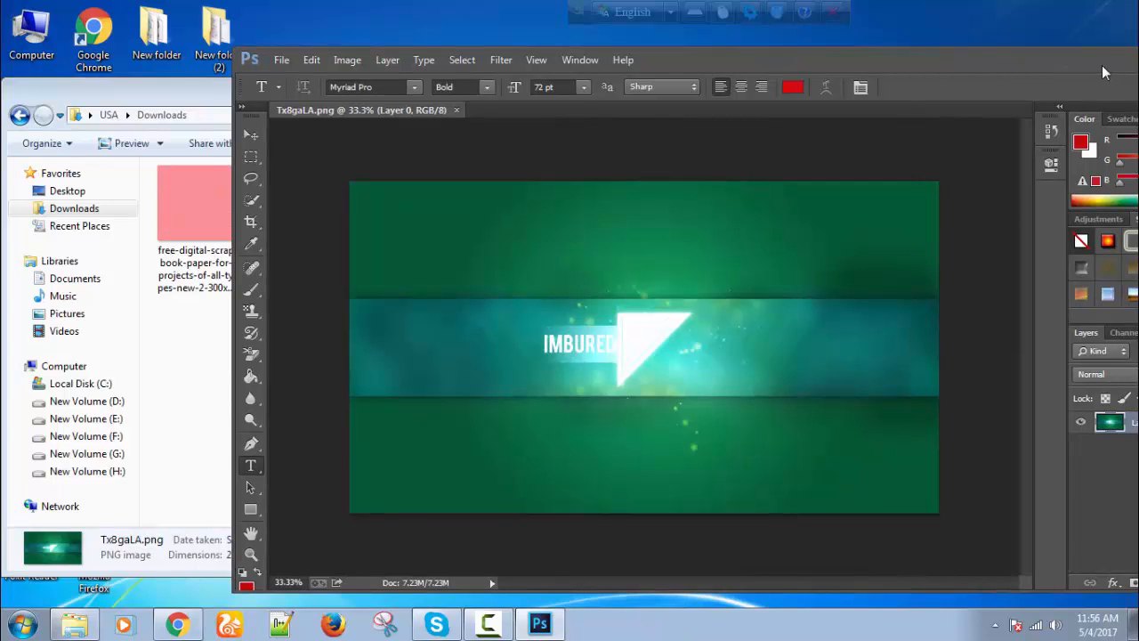
left_click_drag(1103, 66, 960, 66)
left_click(1052, 57)
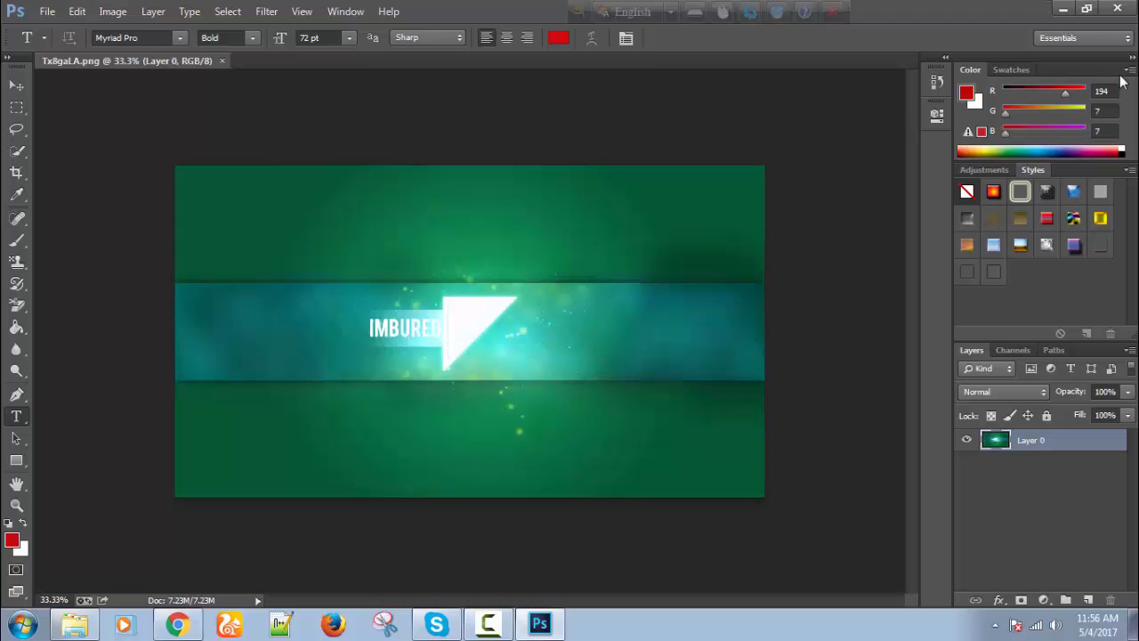
left_click(1087, 9)
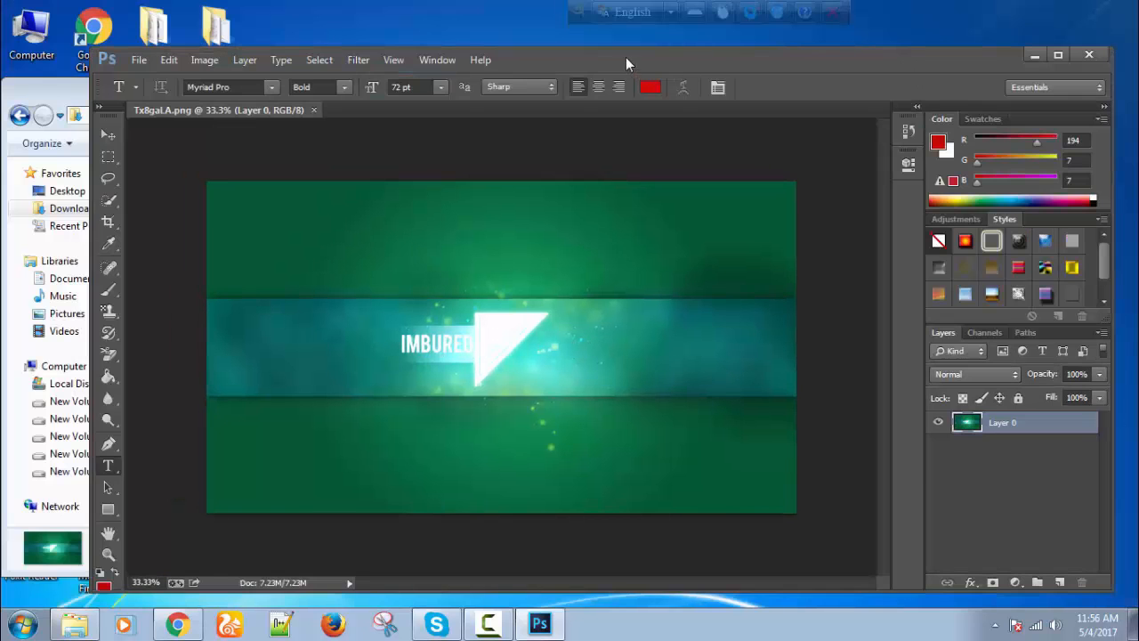
Drag the light blue scrapbook-paper image from Downloads onto the banner.
left_click_drag(626, 63, 770, 59)
left_click_drag(651, 55, 804, 57)
left_click_drag(294, 222, 682, 328)
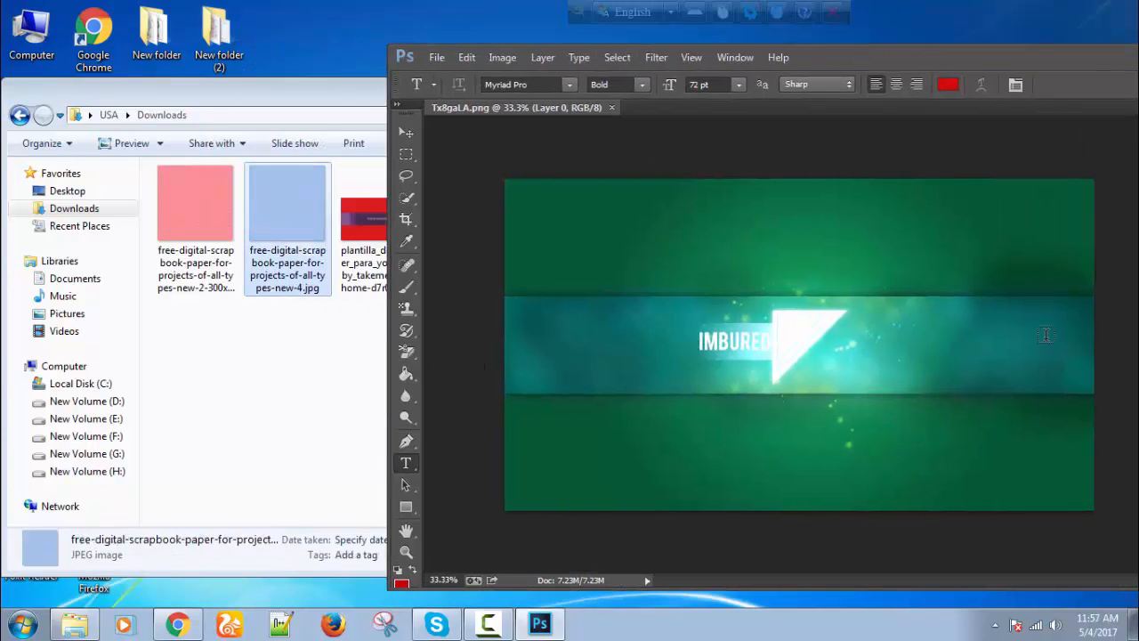
left_click_drag(988, 57, 750, 57)
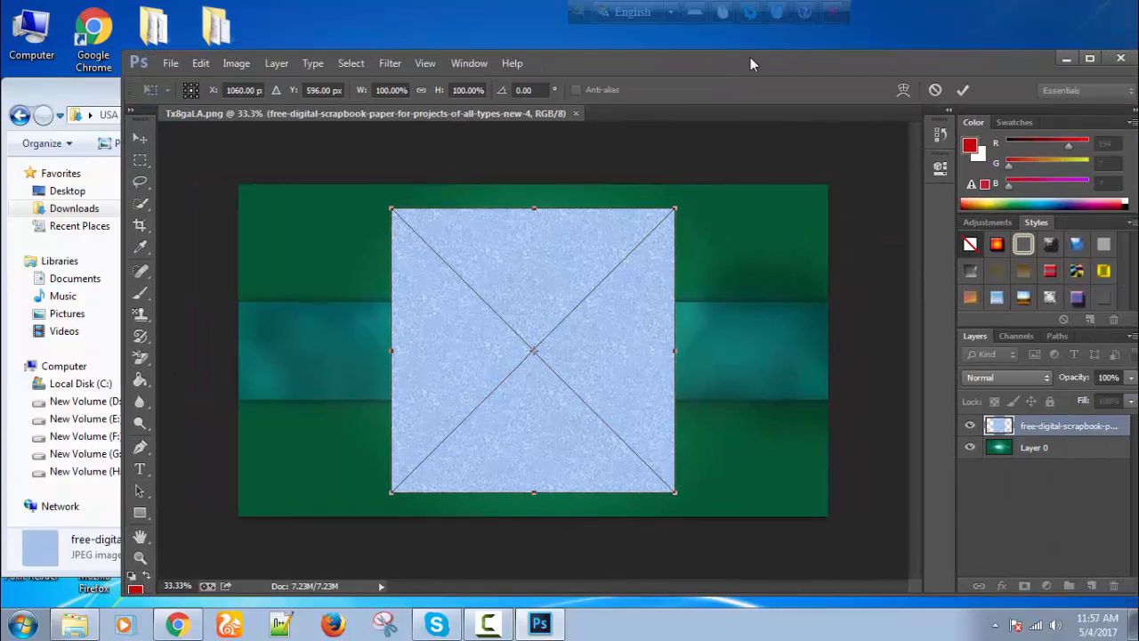
left_click(1090, 59)
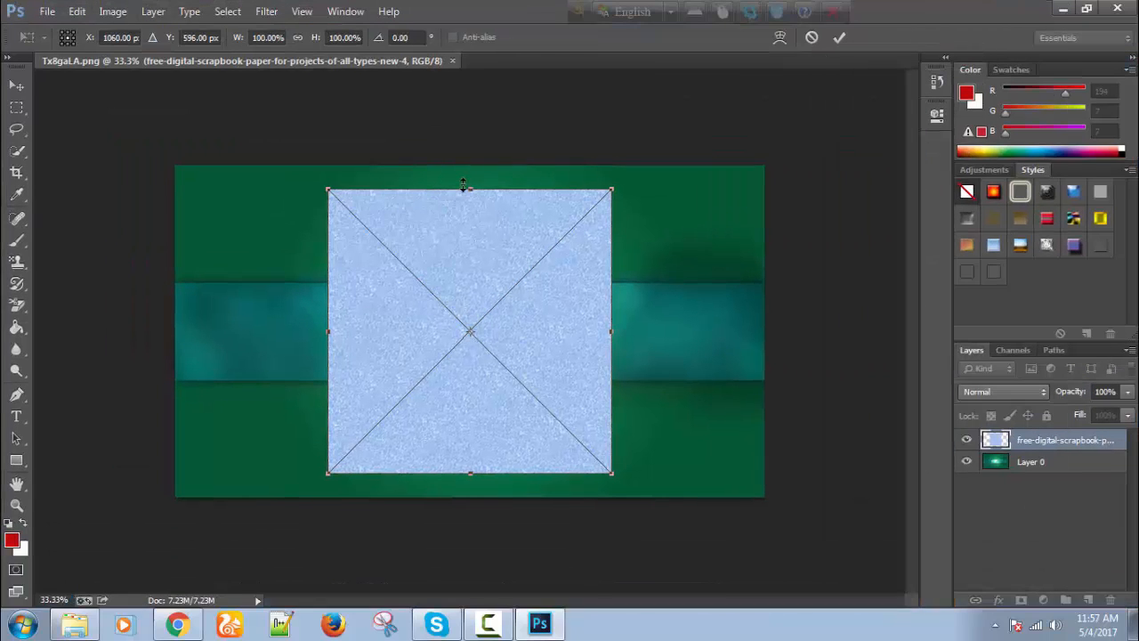
Resize the placed paper to fill the middle band edge to edge, then commit the placement.
left_click_drag(472, 188, 471, 280)
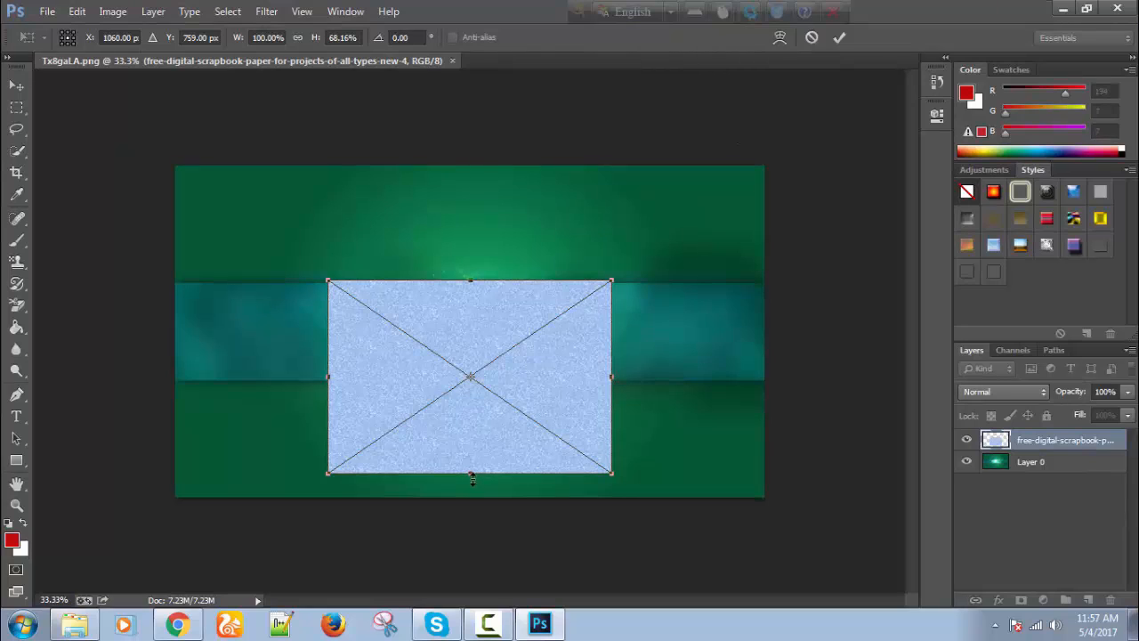
left_click_drag(473, 471, 477, 386)
left_click_drag(328, 333, 175, 332)
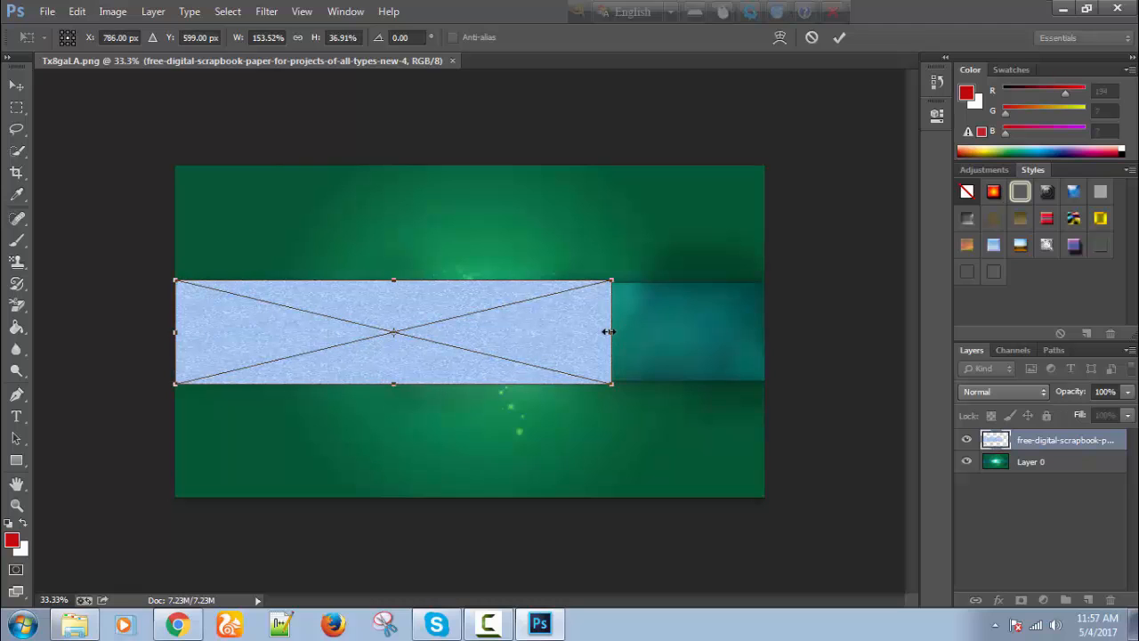
left_click_drag(609, 331, 759, 332)
left_click(16, 86)
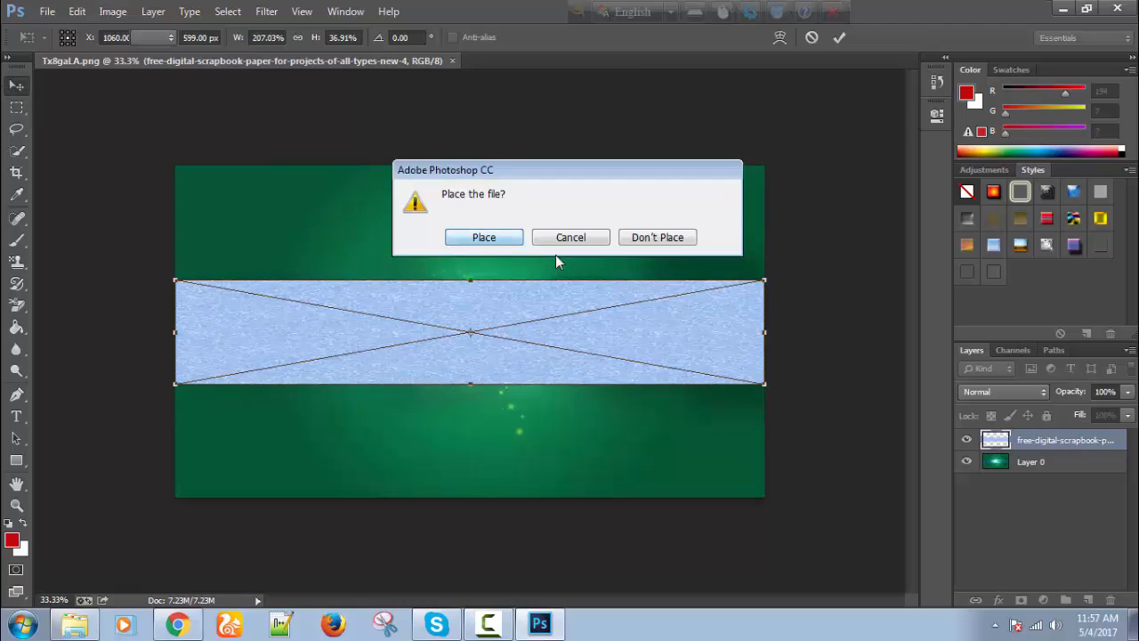
key("Return")
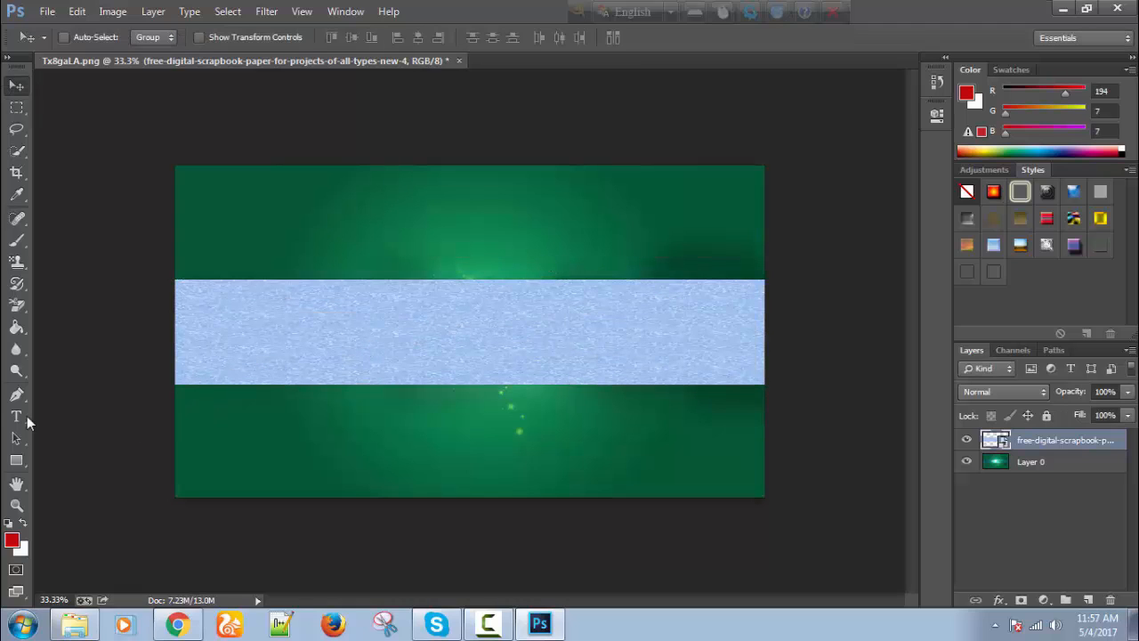
left_click(16, 416)
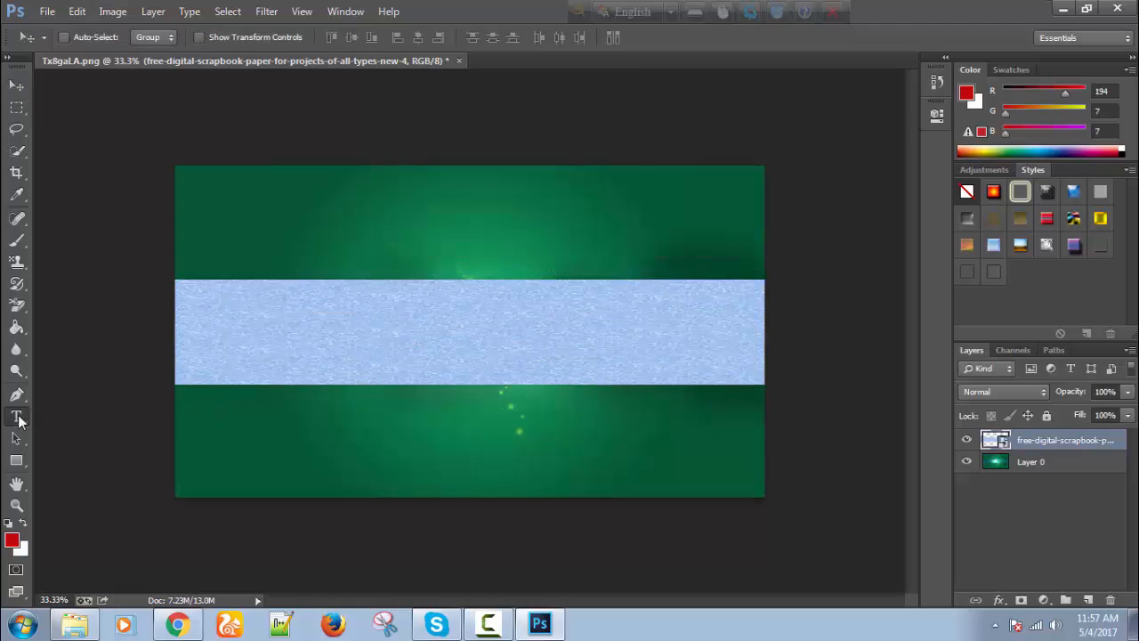
Type red 'BD GAMER 360' on the blue strip, enlarge it to about 132.62 pt and nudge it up.
left_click(350, 346)
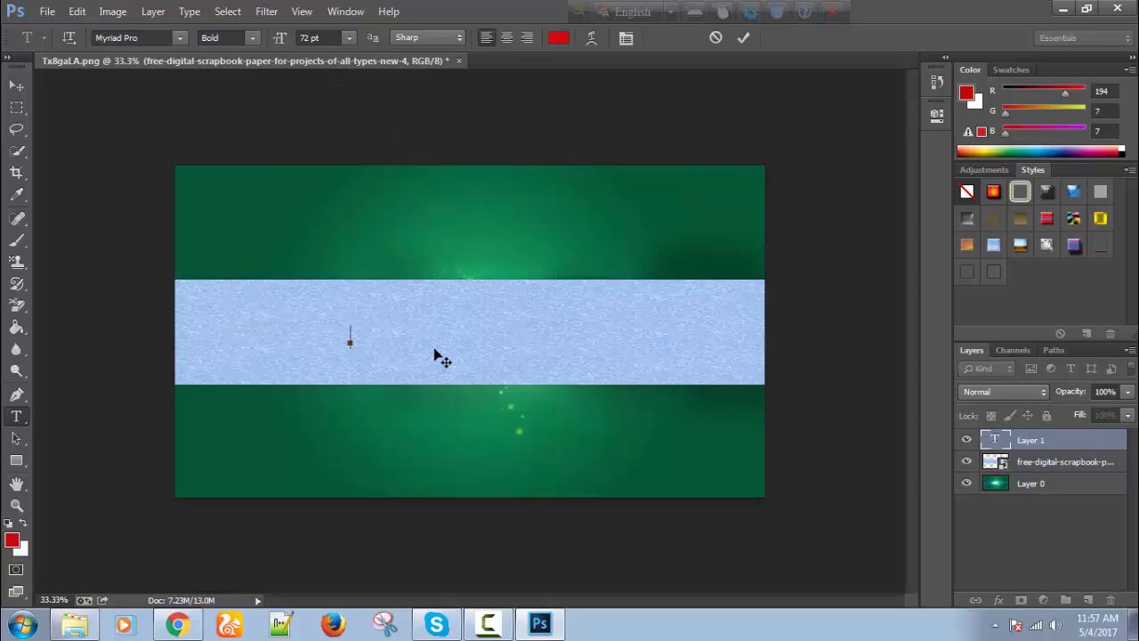
type("BD GAM")
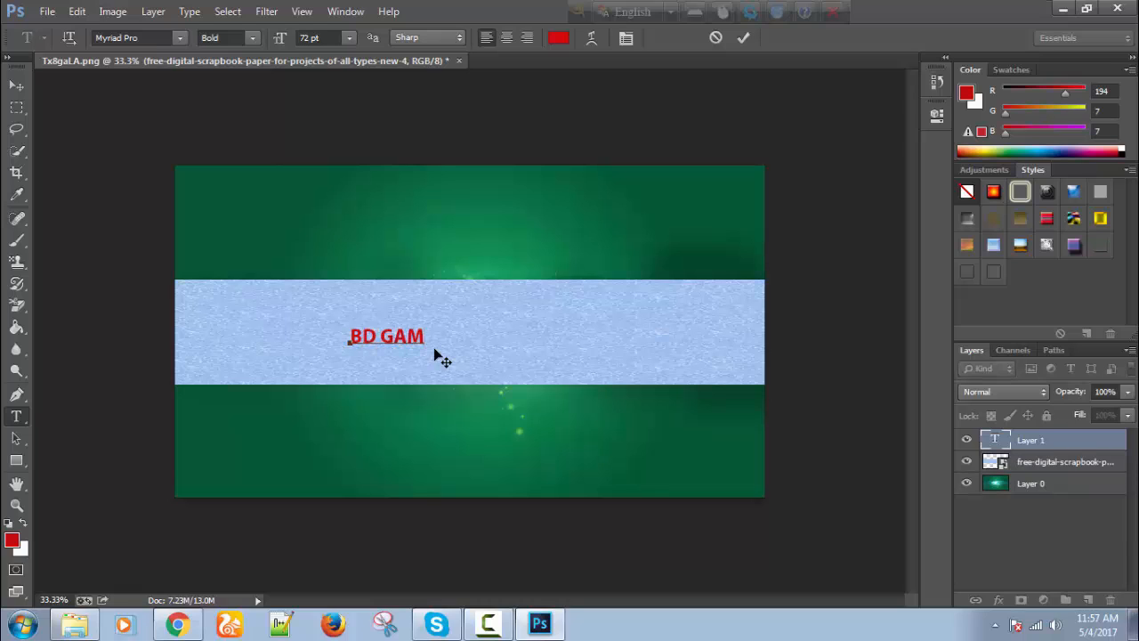
type("ER 360")
key("ctrl")
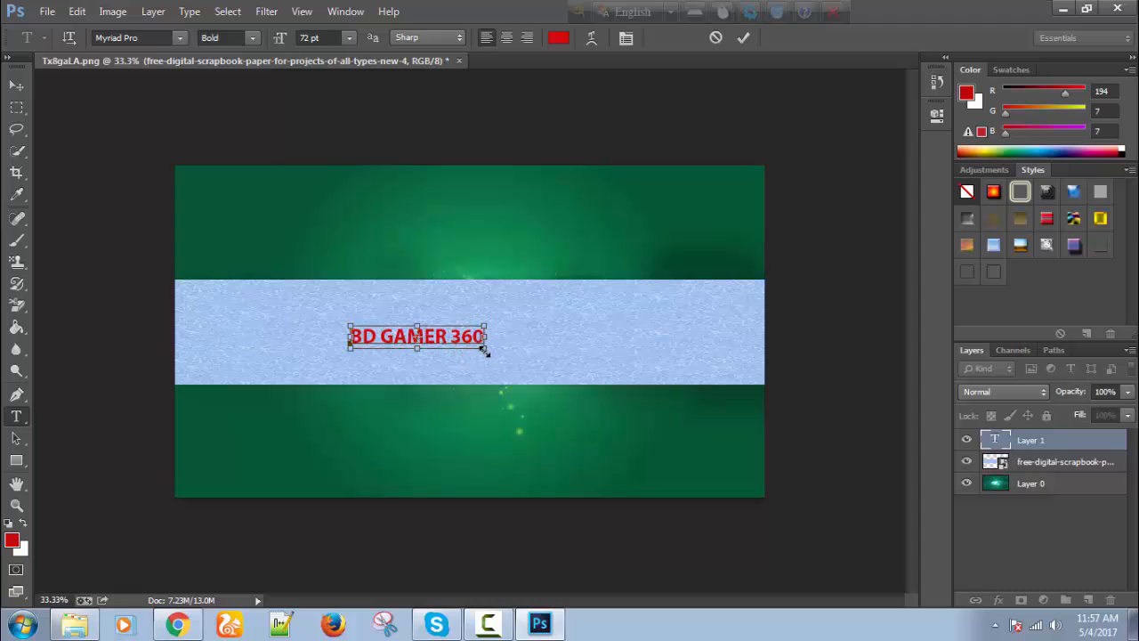
left_click_drag(485, 349, 703, 372)
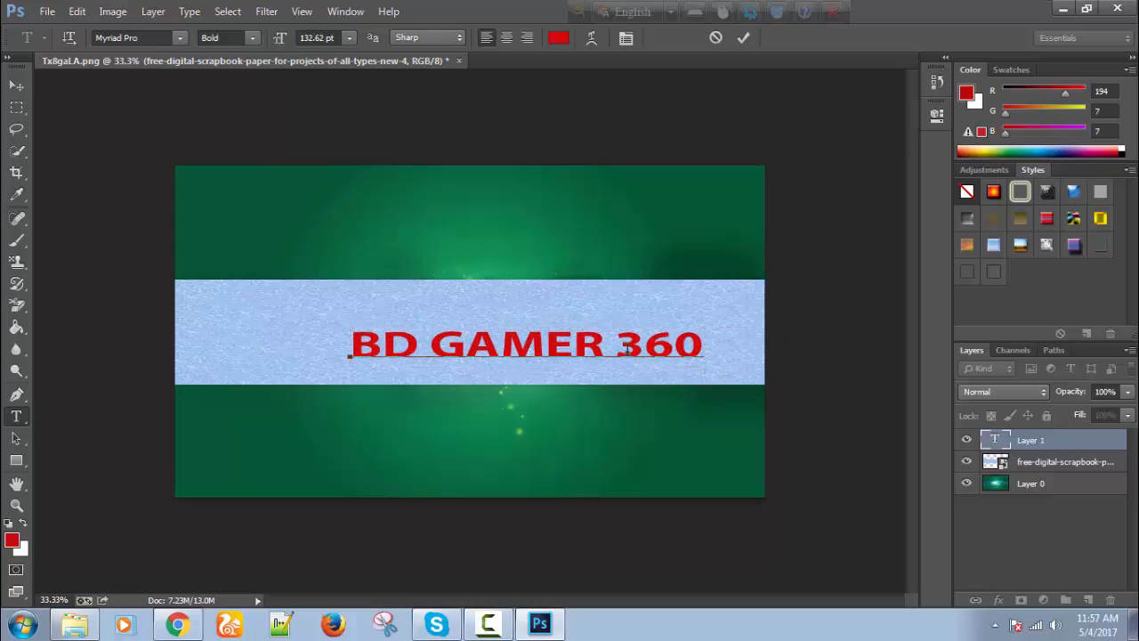
key("ctrl")
left_click_drag(614, 341, 614, 332)
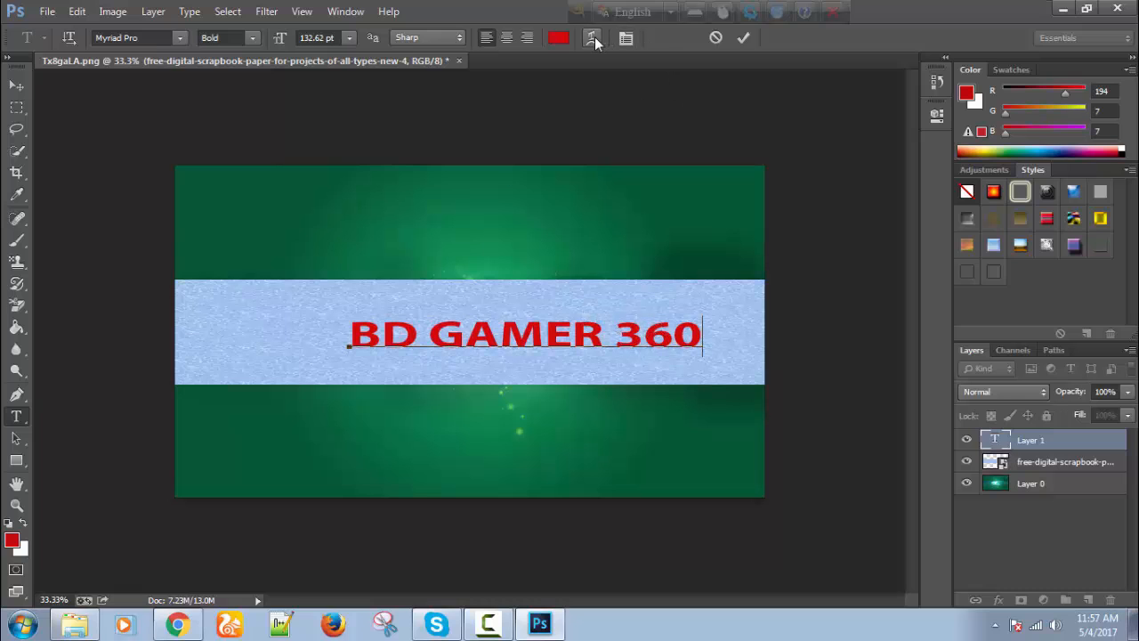
Warp the BD GAMER 360 text with the Flag style and apply a blue bevelled Styles preset.
left_click(593, 38)
left_click_drag(214, 173, 381, 177)
left_click(387, 197)
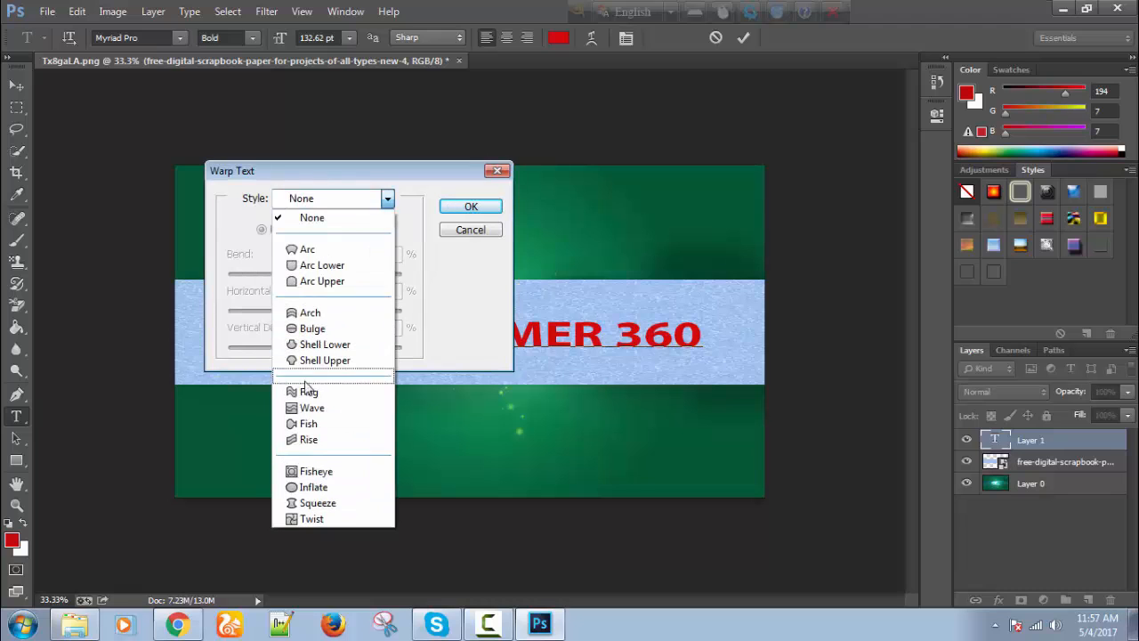
left_click(307, 391)
left_click_drag(332, 177, 221, 179)
left_click(368, 208)
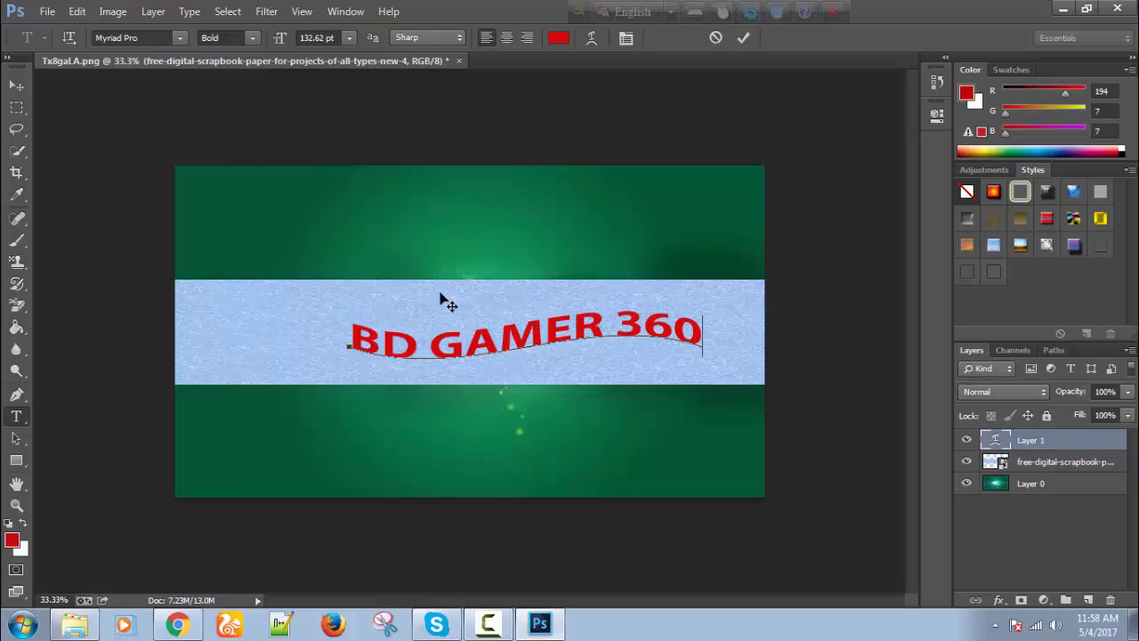
left_click(994, 193)
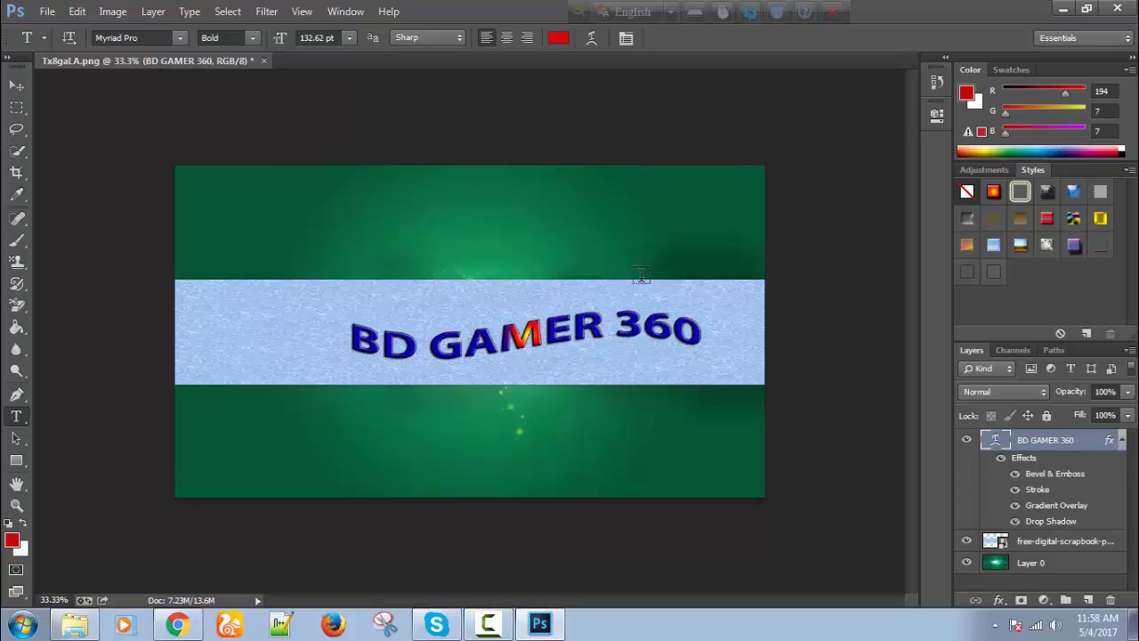
left_click(51, 13)
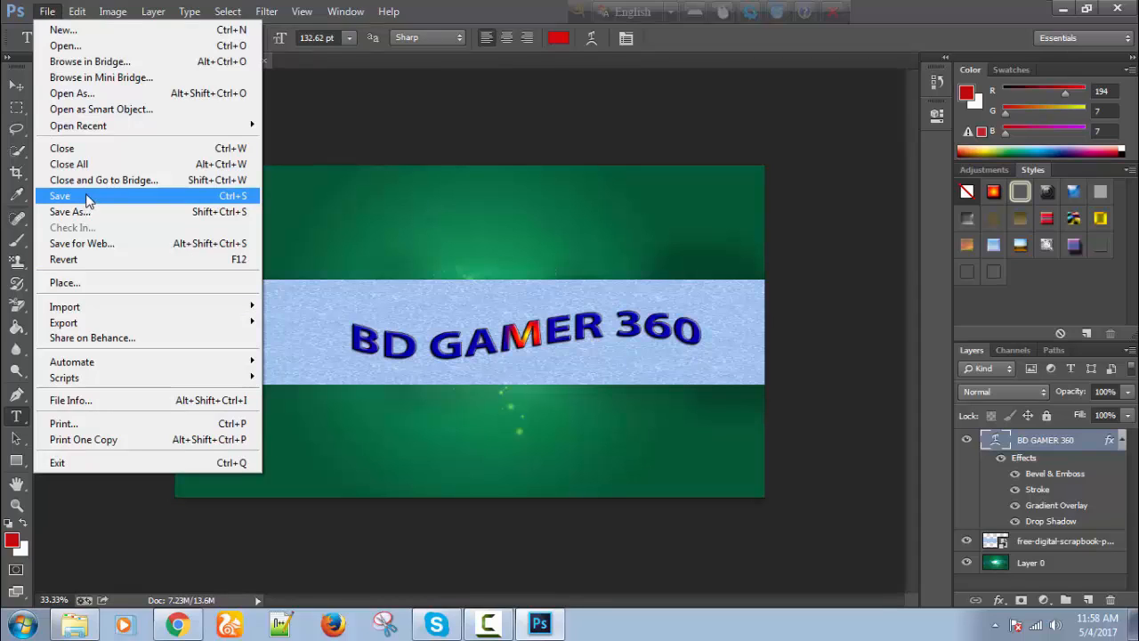
Save the banner to the Desktop as a JPEG named 'Channel art', accepting the JPEG options.
left_click(172, 197)
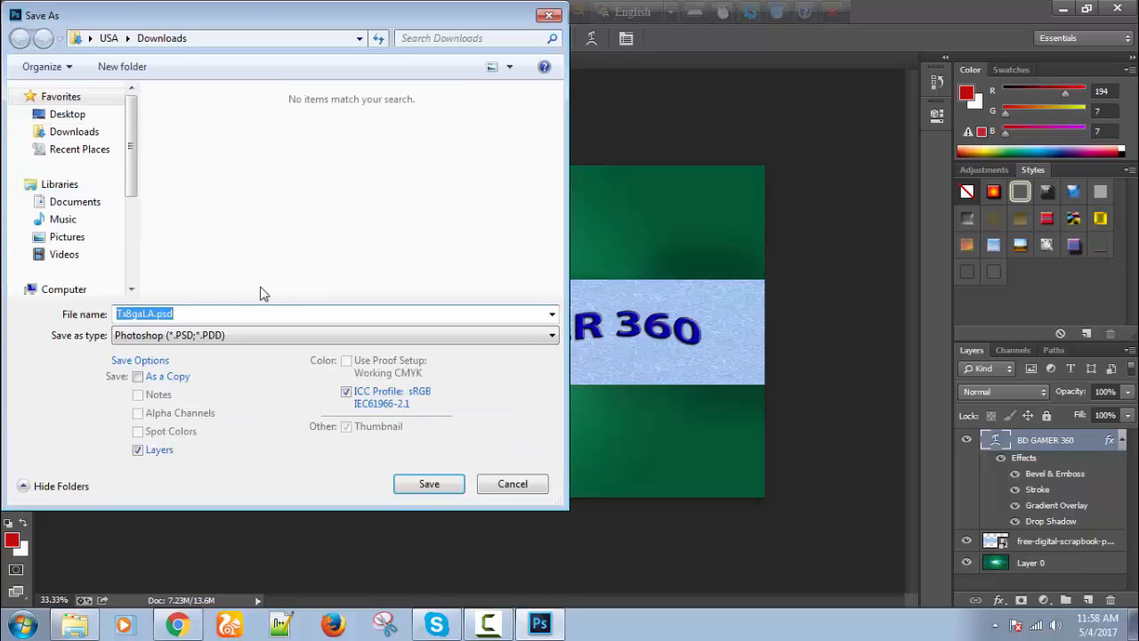
left_click(552, 335)
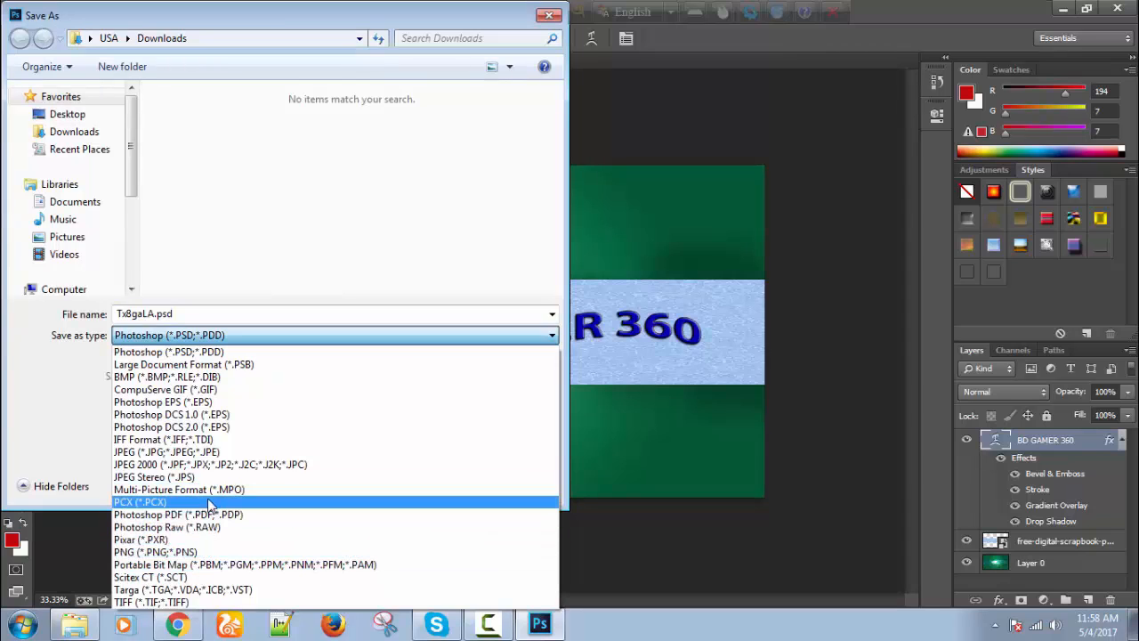
left_click(189, 453)
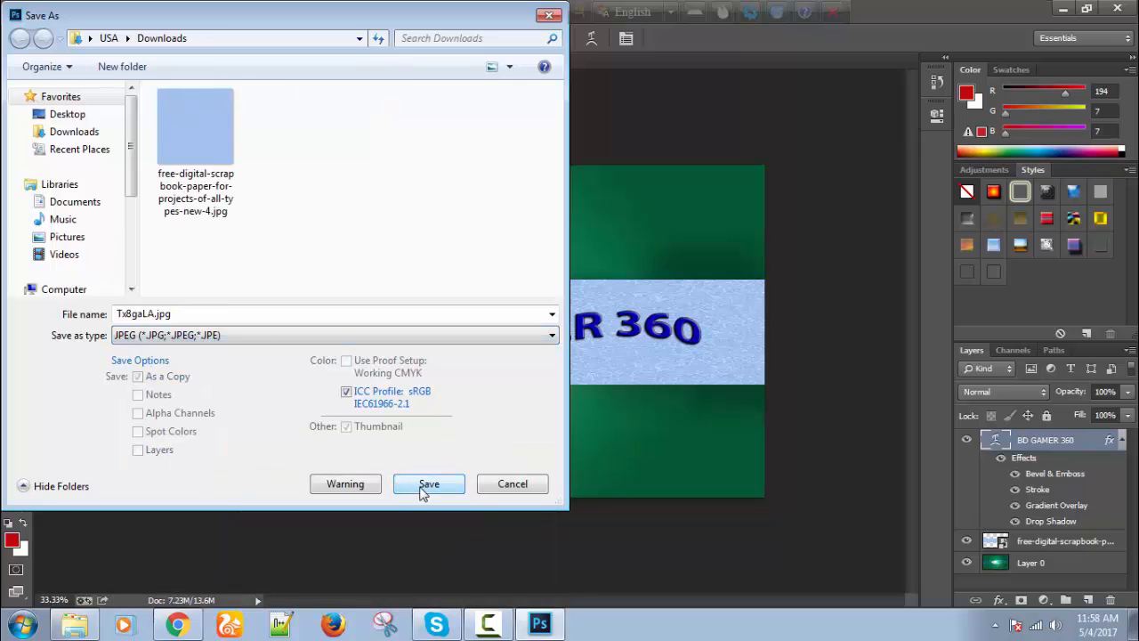
left_click(64, 114)
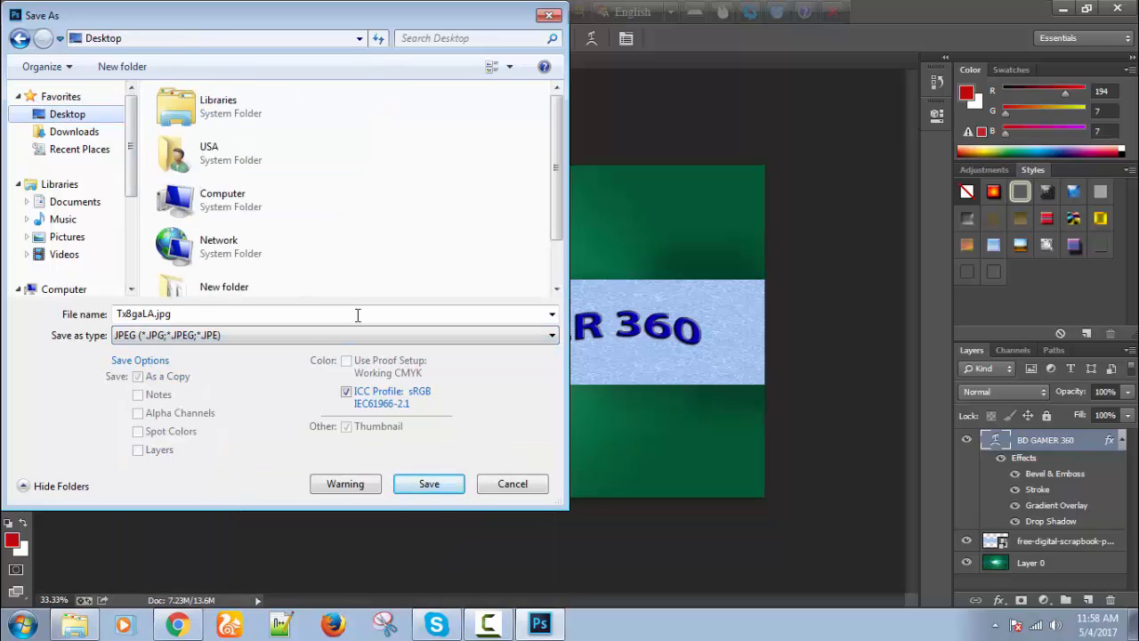
double_click(200, 311)
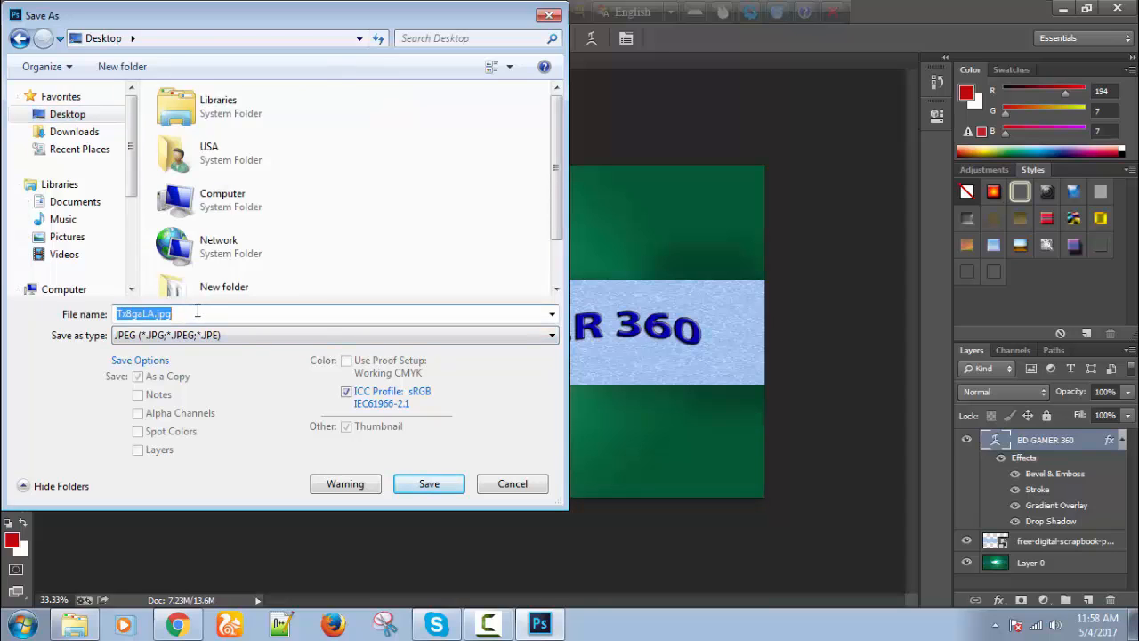
type("Ca")
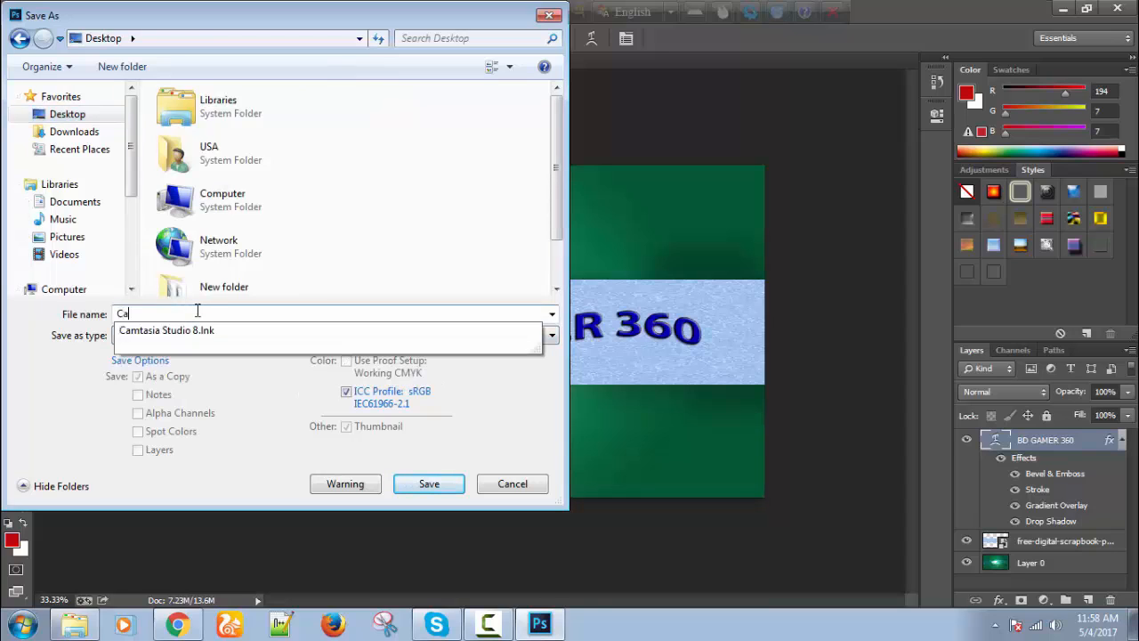
key("BackSpace")
type("hannel art")
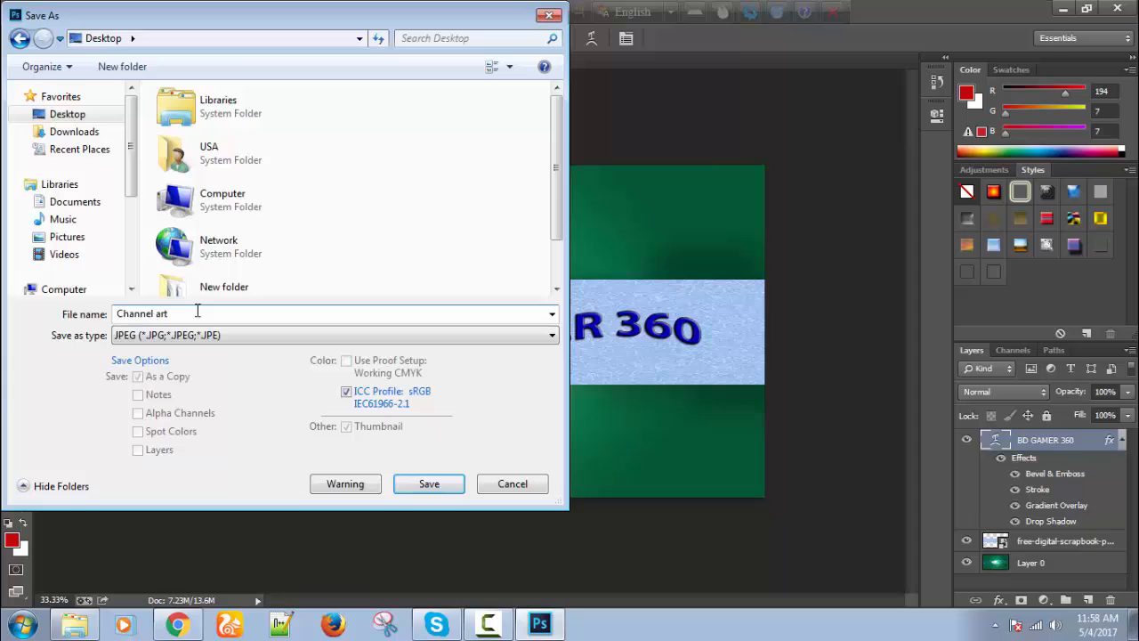
key("Return")
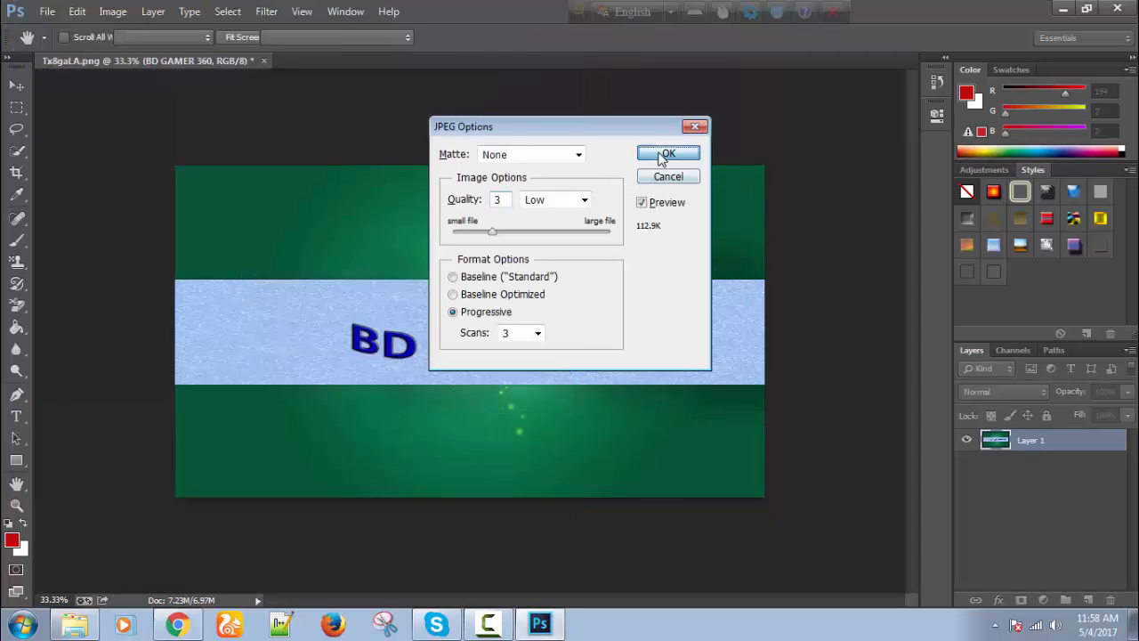
left_click(656, 154)
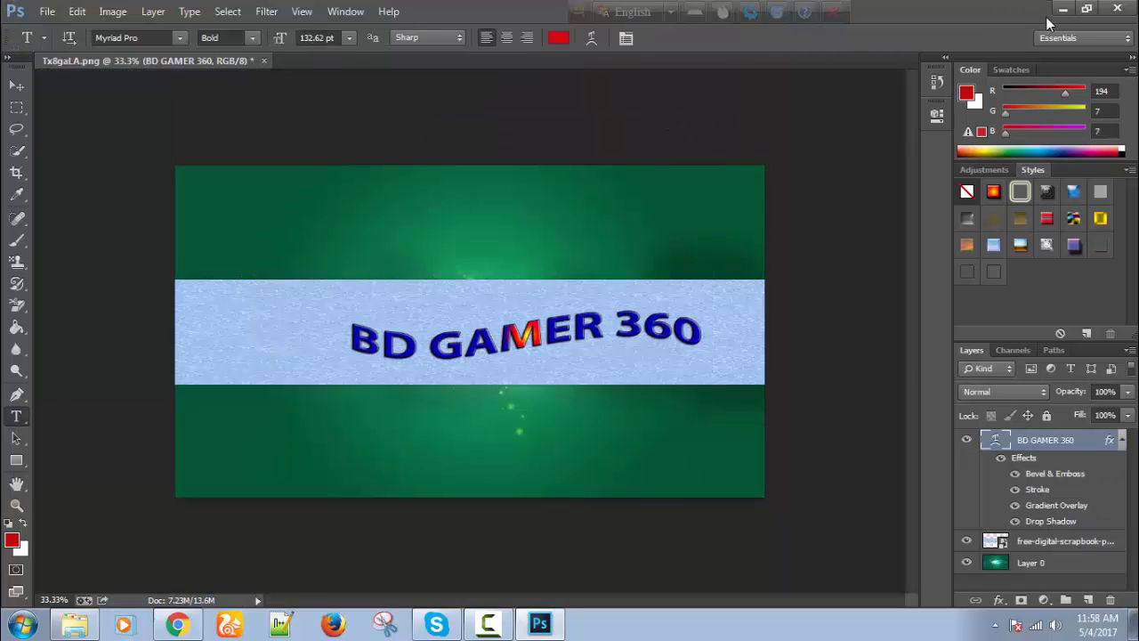
Close the banner document without saving changes.
left_click(266, 60)
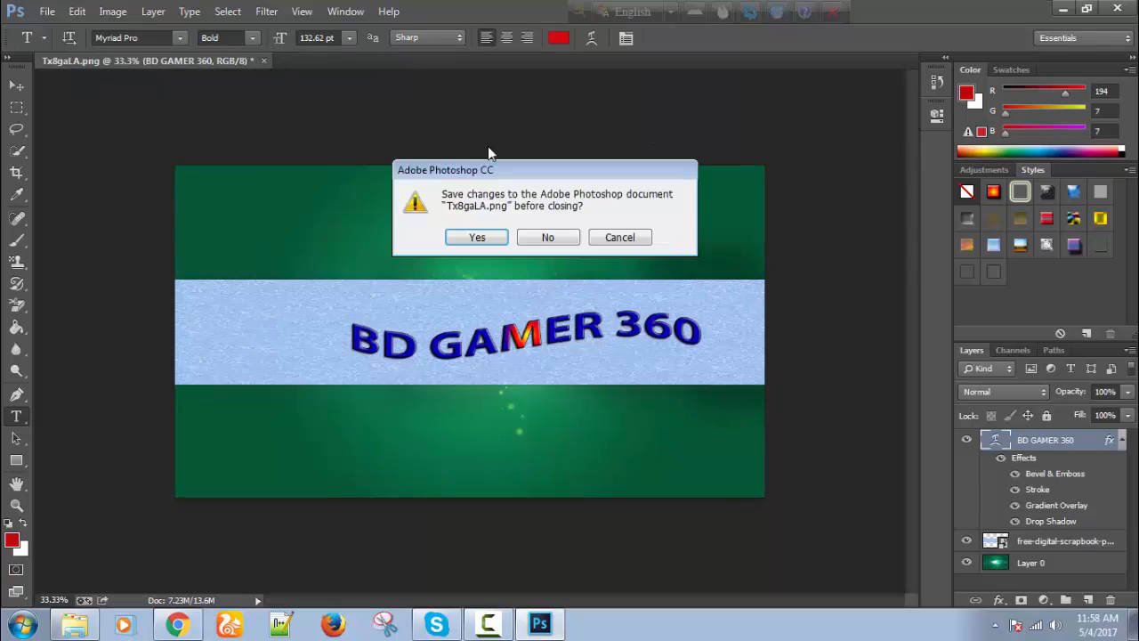
left_click(496, 237)
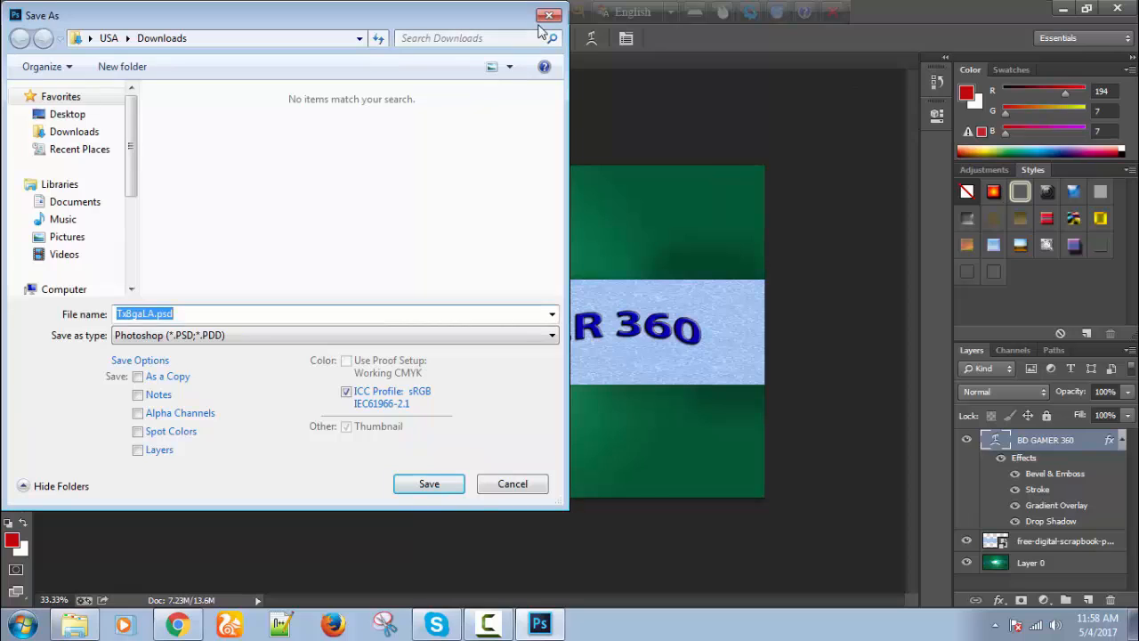
left_click(545, 18)
left_click(264, 61)
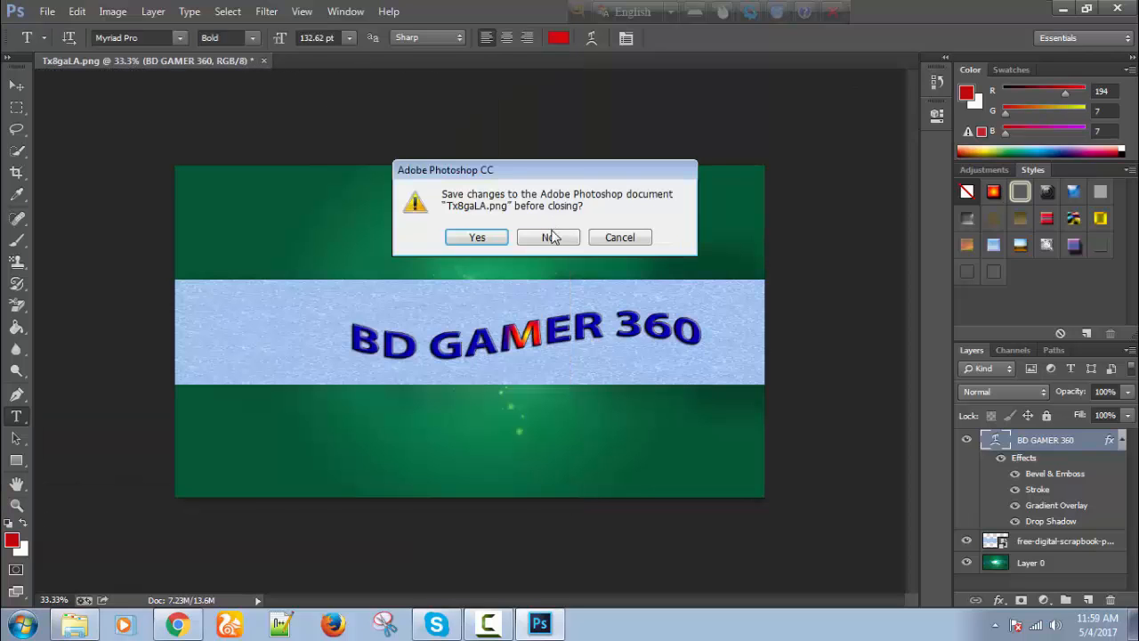
left_click(545, 237)
Minimize Photoshop and bring the YouTube channel page in Chrome forward.
left_click(1068, 9)
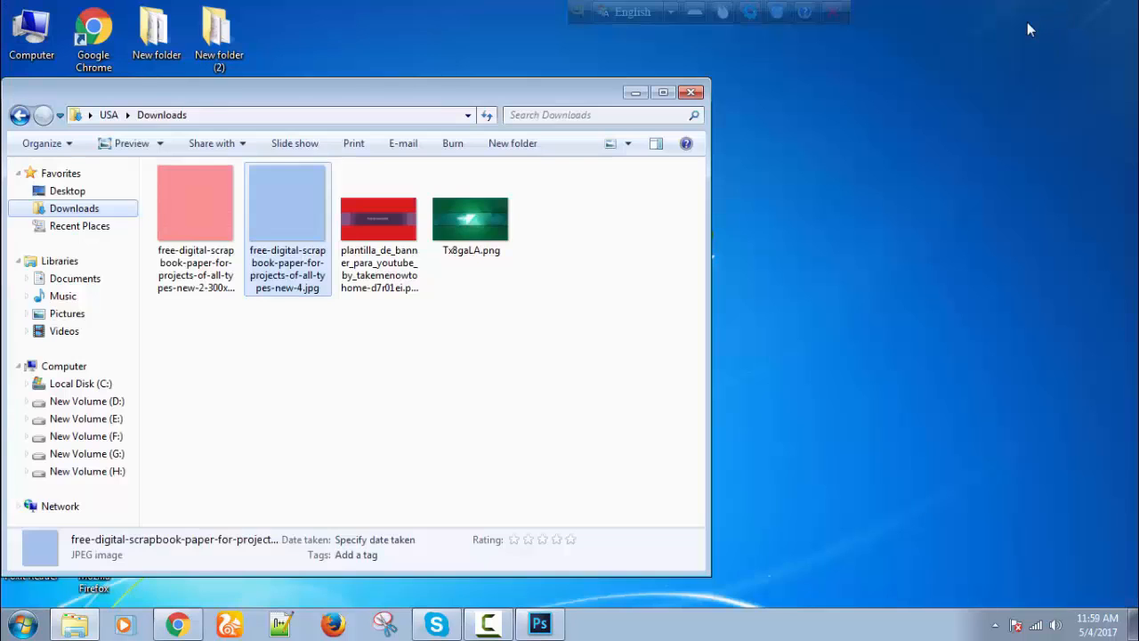
left_click_drag(452, 102, 640, 108)
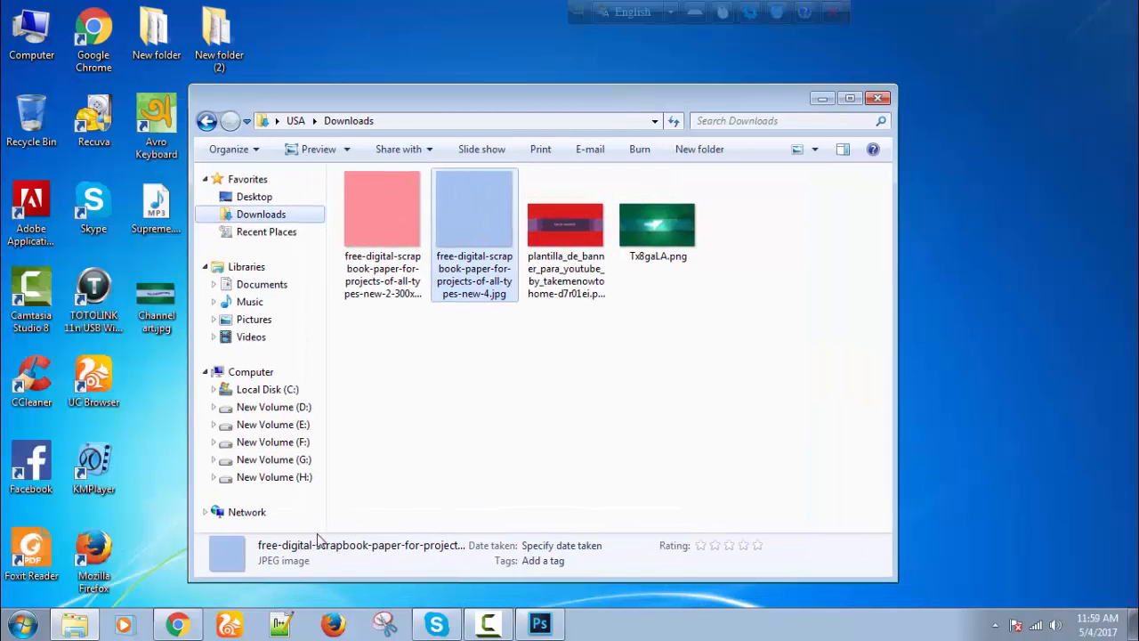
left_click(177, 624)
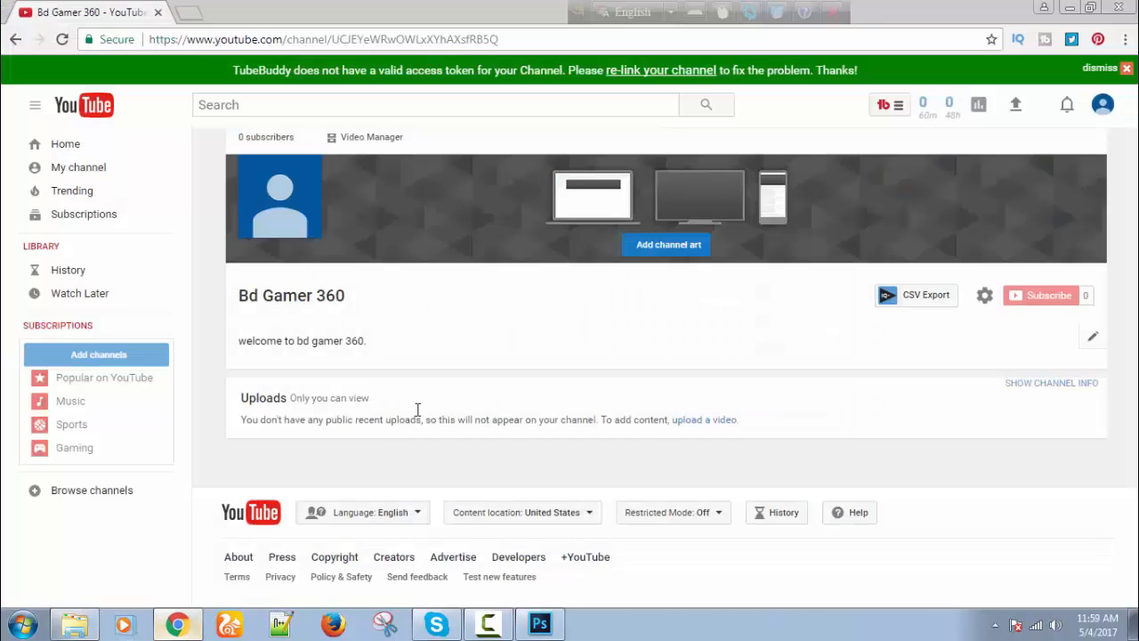
Upload Channel art.jpg from the Desktop as the channel art image.
left_click(669, 253)
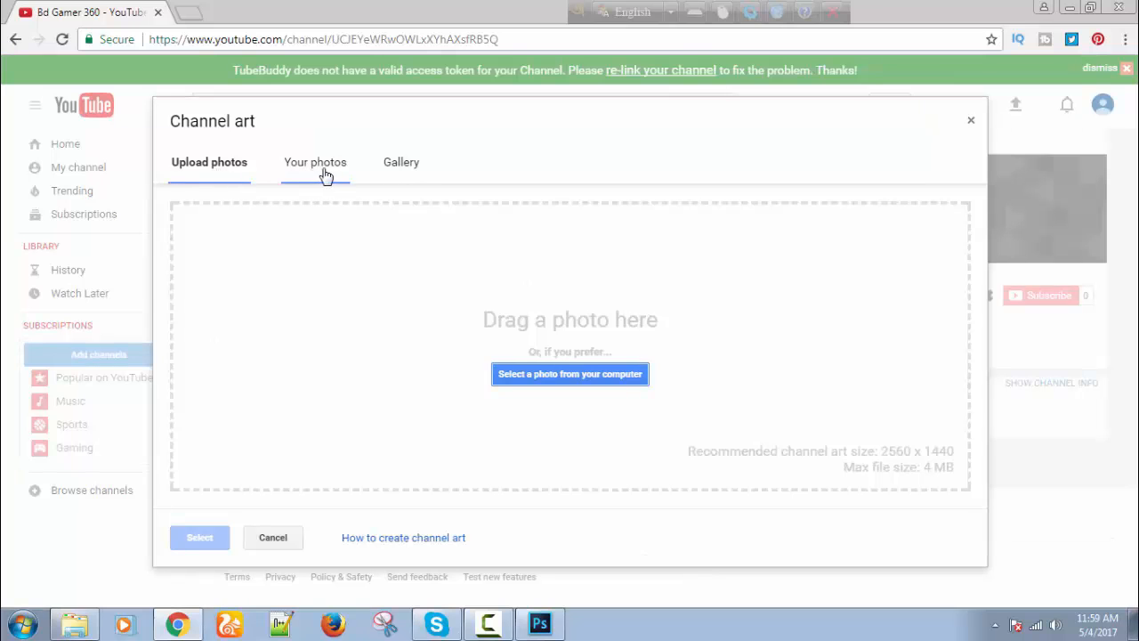
left_click(571, 380)
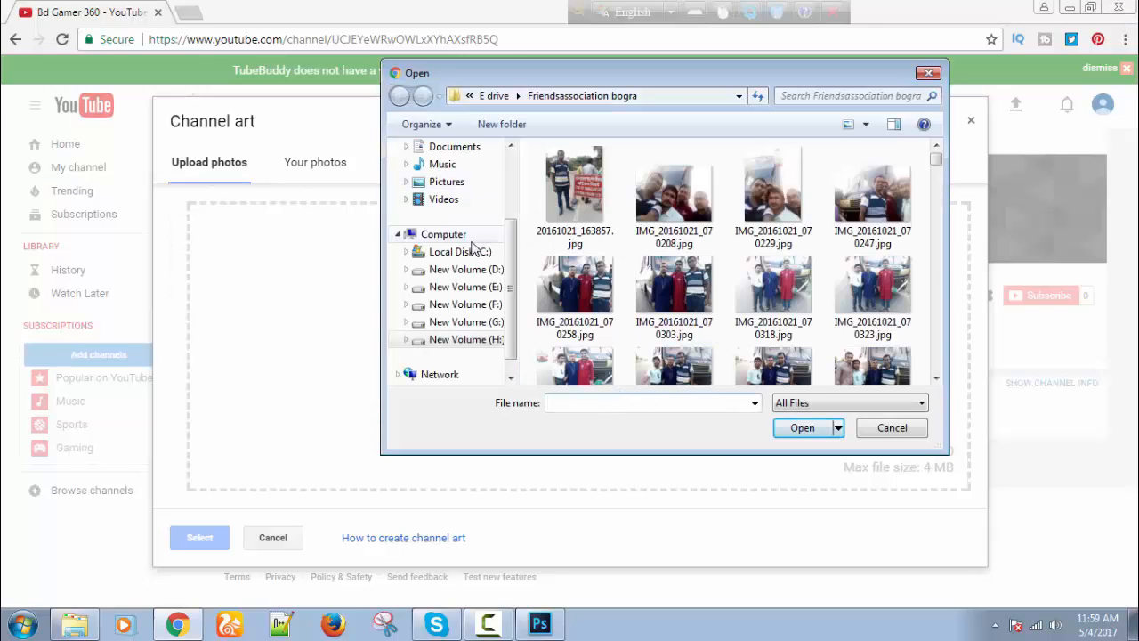
scroll(508, 285, "up", 5)
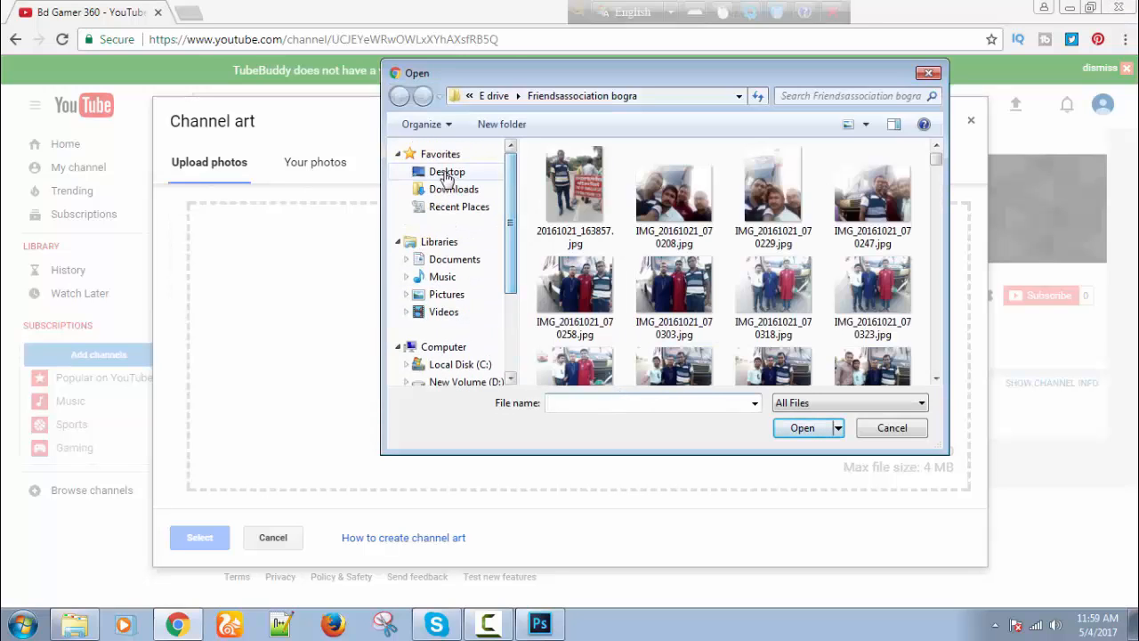
left_click(450, 171)
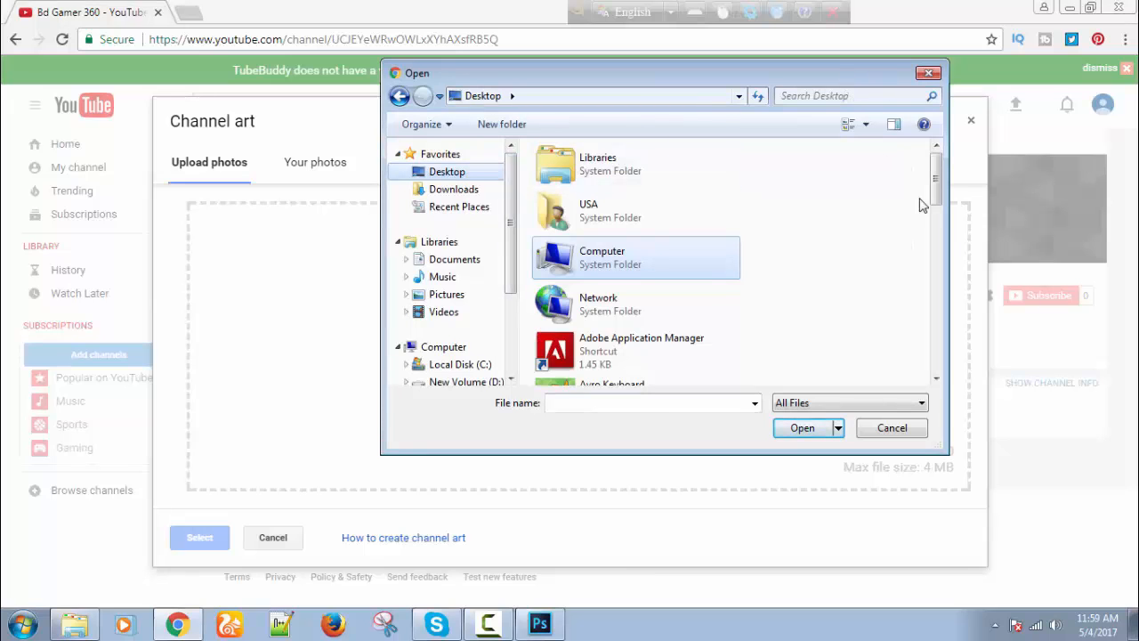
left_click_drag(935, 178, 945, 348)
left_click(561, 271)
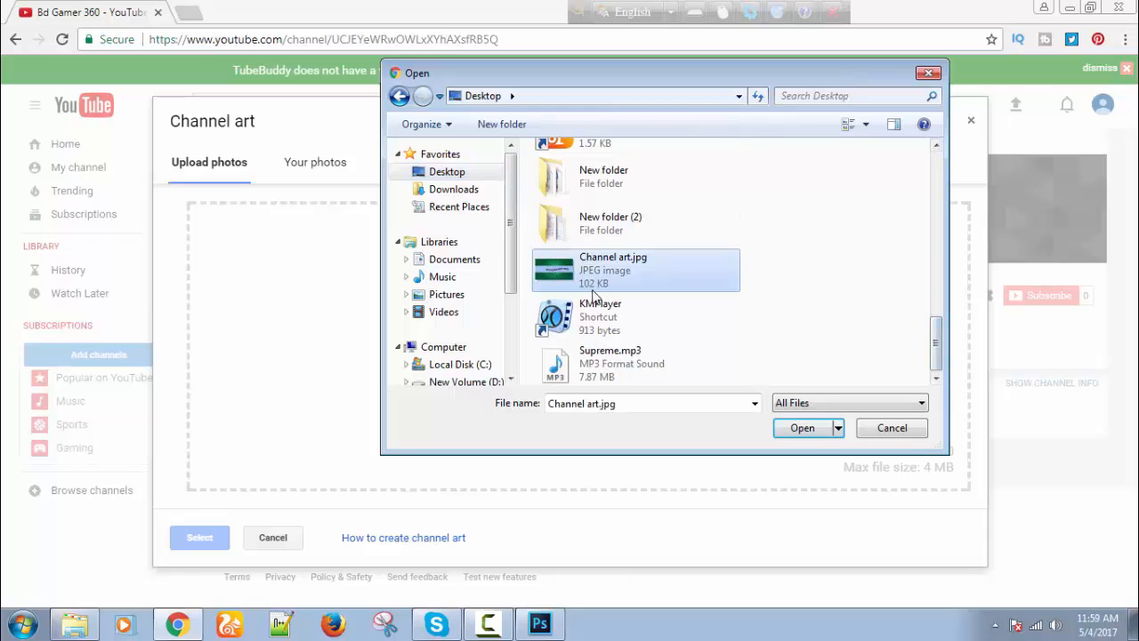
left_click(803, 431)
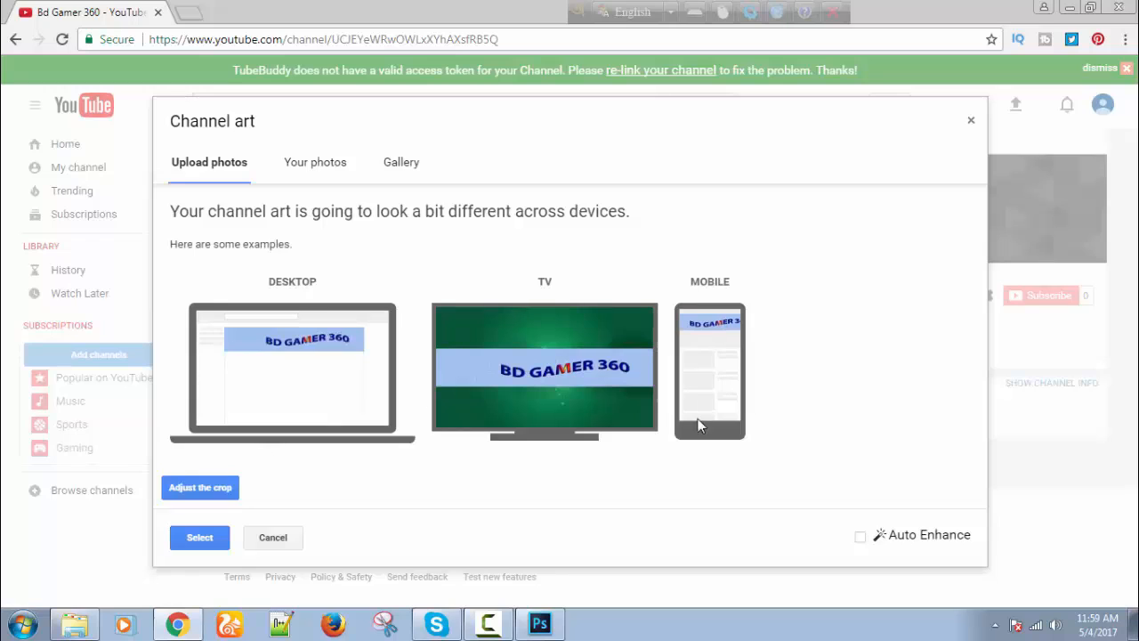
Confirm the uploaded BD GAMER 360 image as the channel art.
left_click(212, 539)
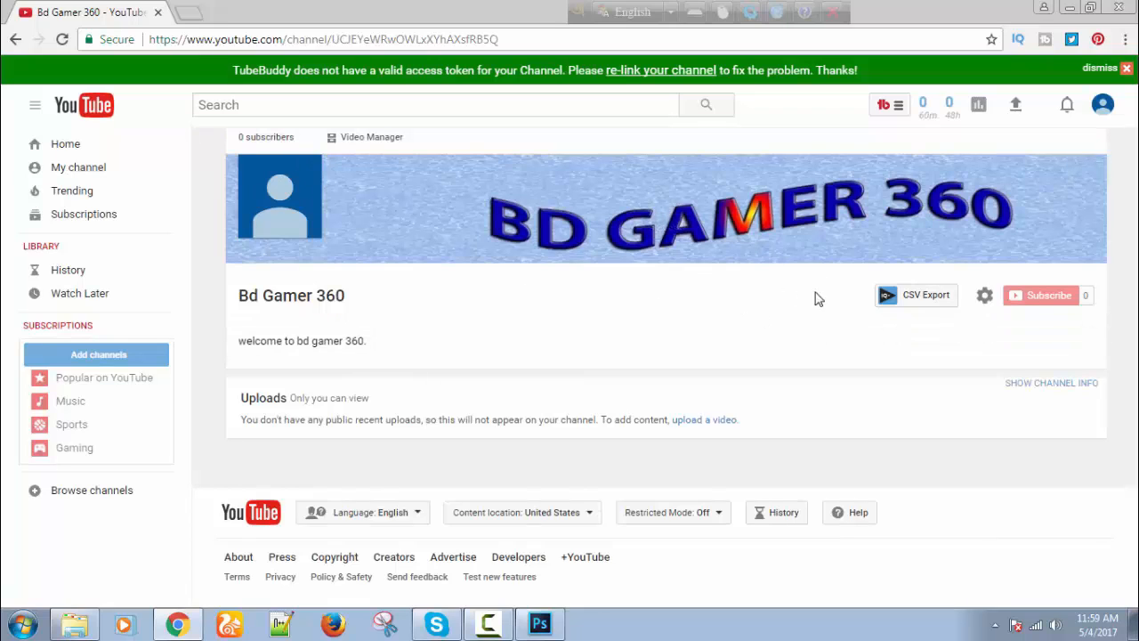
mouse_move(300, 178)
Switch on 'Customize the layout of your channel' in channel settings and save.
left_click(984, 296)
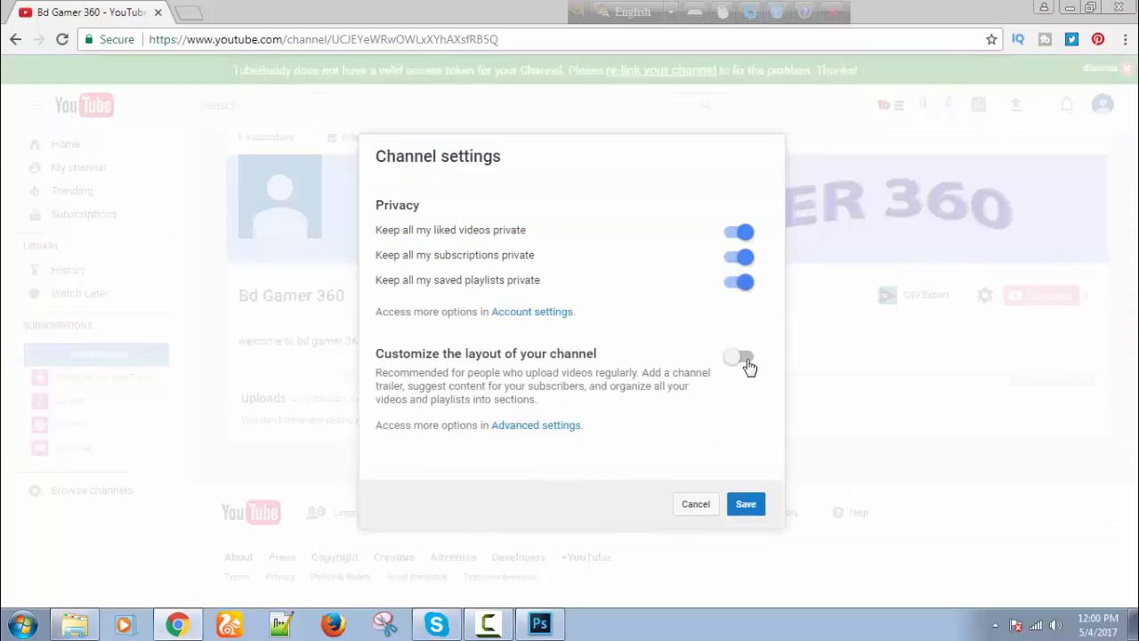
left_click(744, 359)
left_click(762, 504)
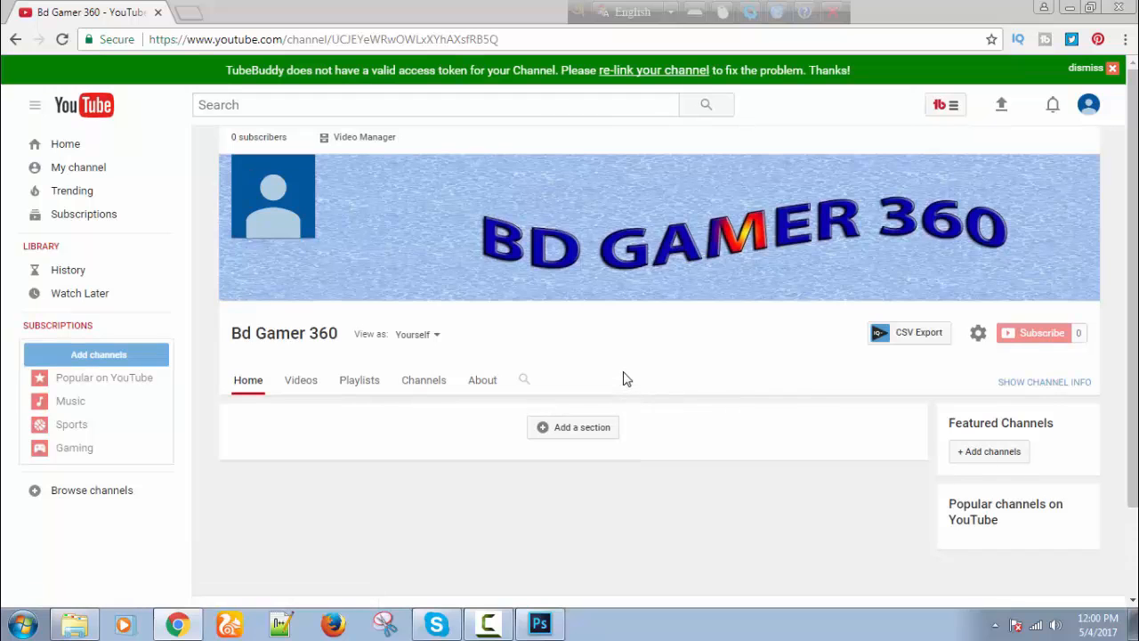
scroll(623, 380, "down", 2)
scroll(578, 379, "up", 2)
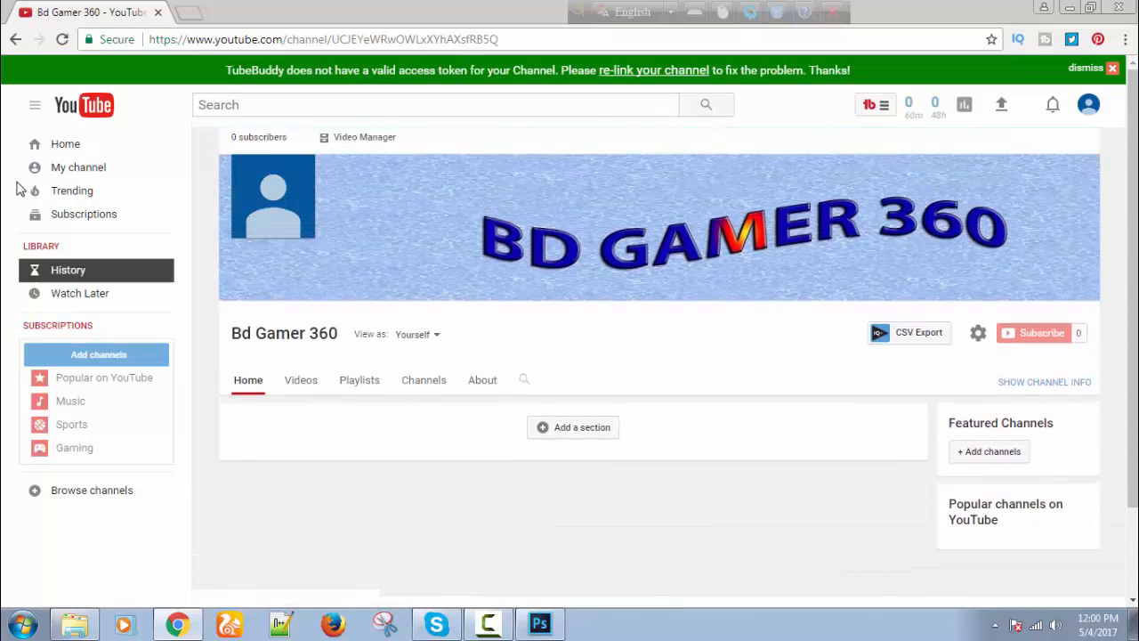
From Creator Studio's Status and features page, start phone verification for the channel.
left_click(1087, 106)
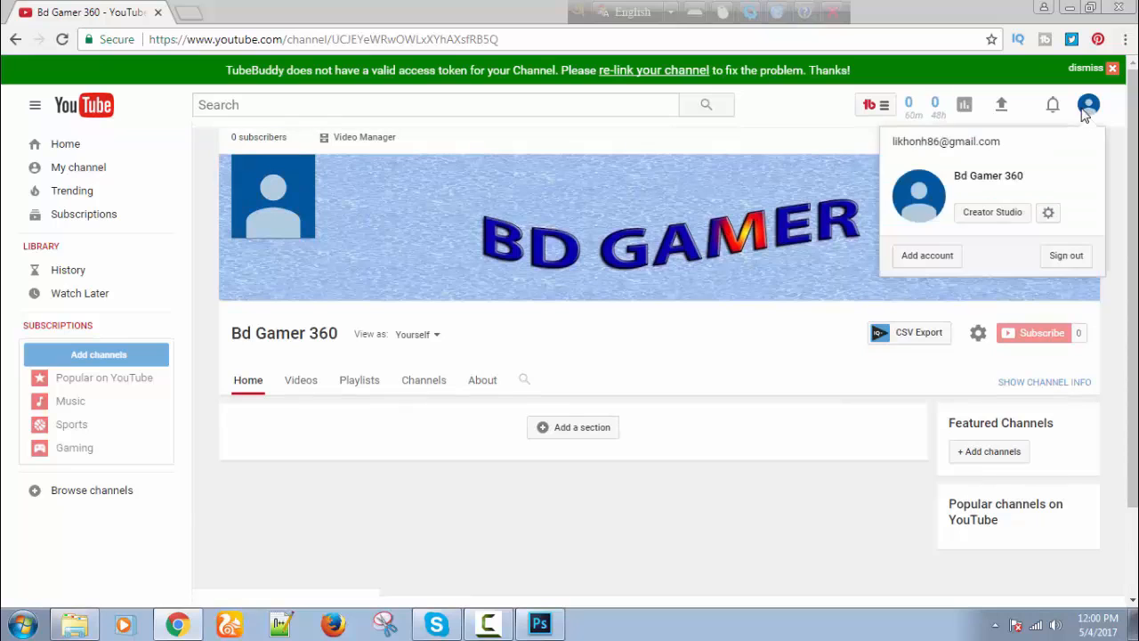
left_click(995, 214)
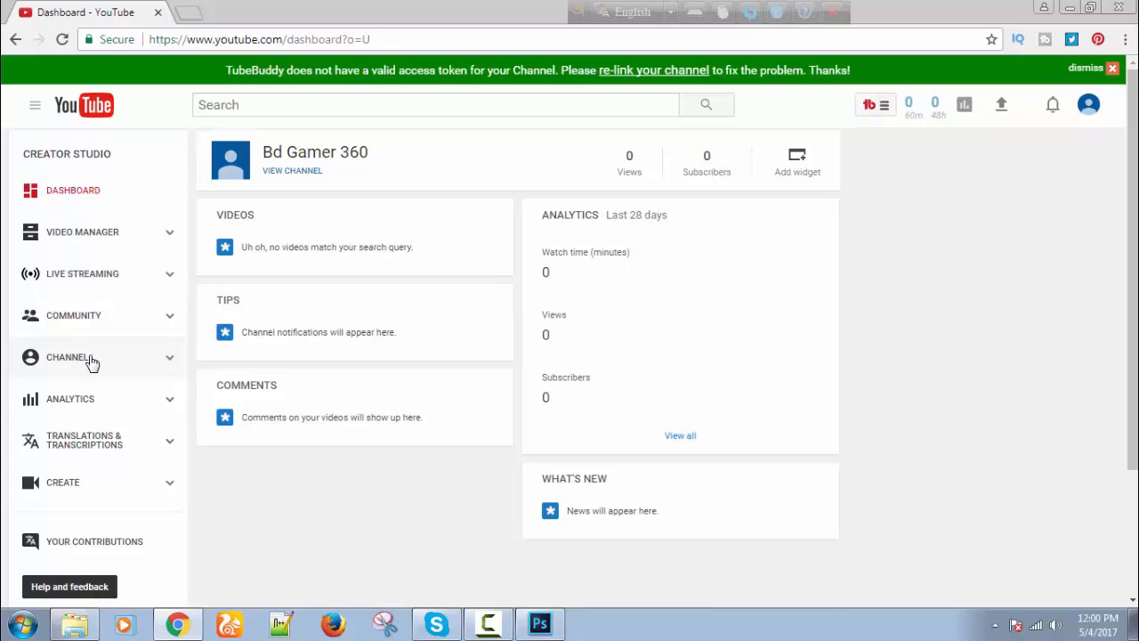
left_click(94, 363)
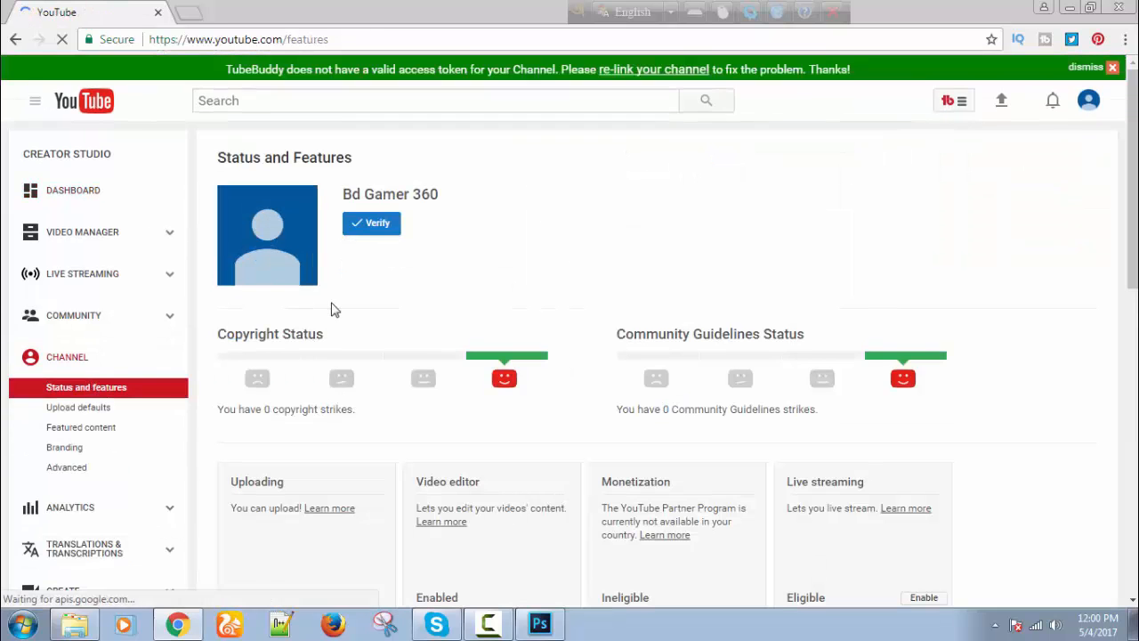
scroll(377, 292, "down", 5)
scroll(379, 299, "up", 5)
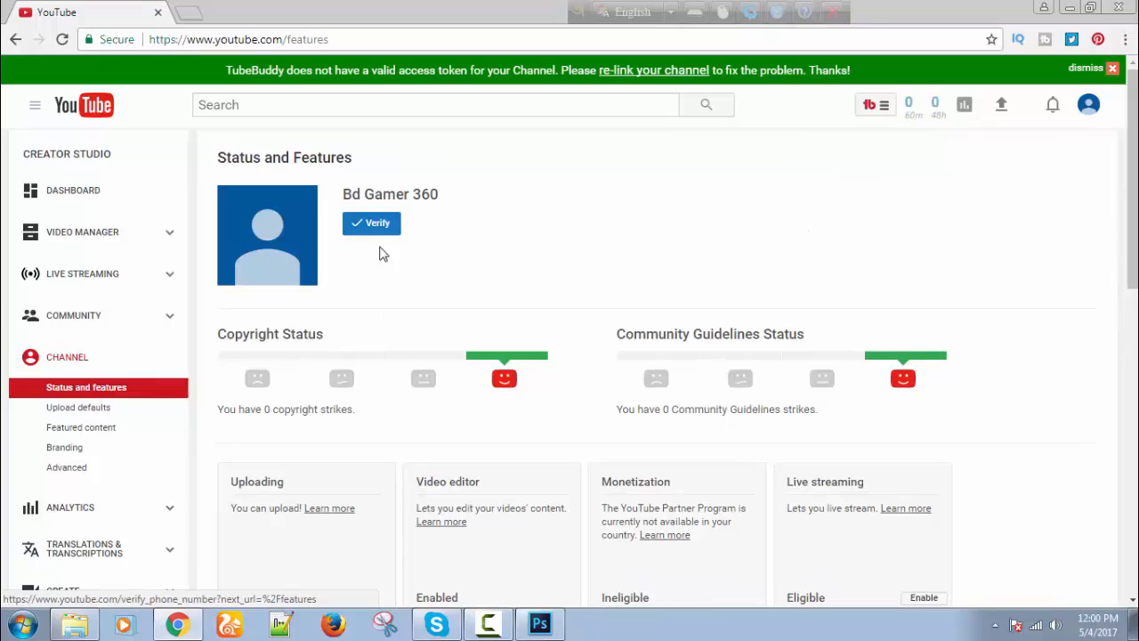
left_click(381, 230)
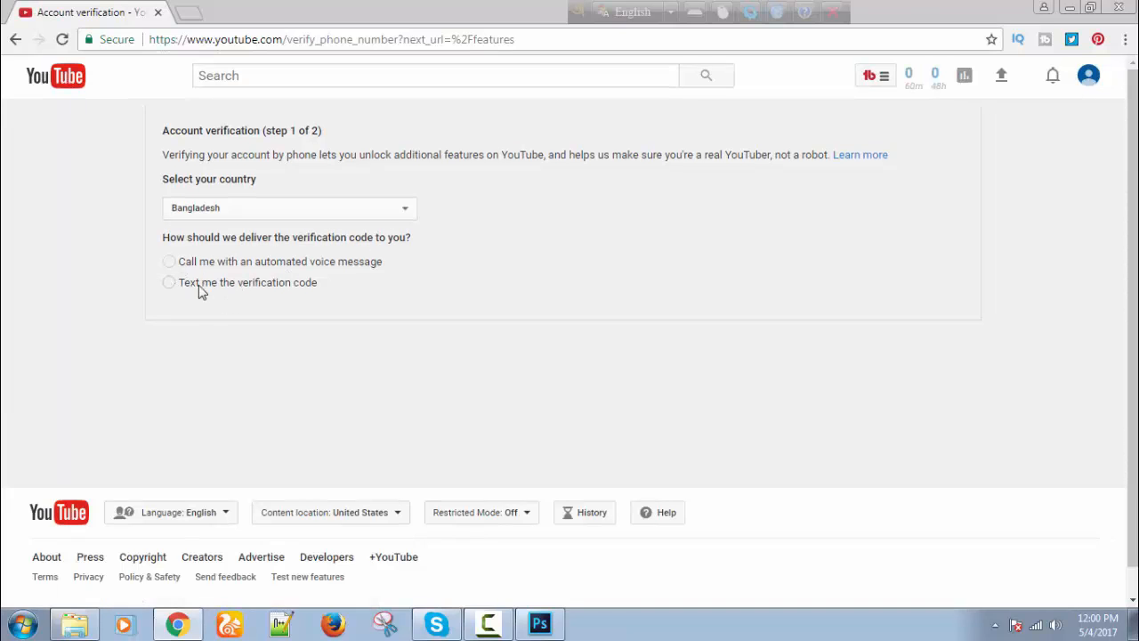
Choose text-message verification, then abandon it and go back to Status and Features.
left_click(169, 282)
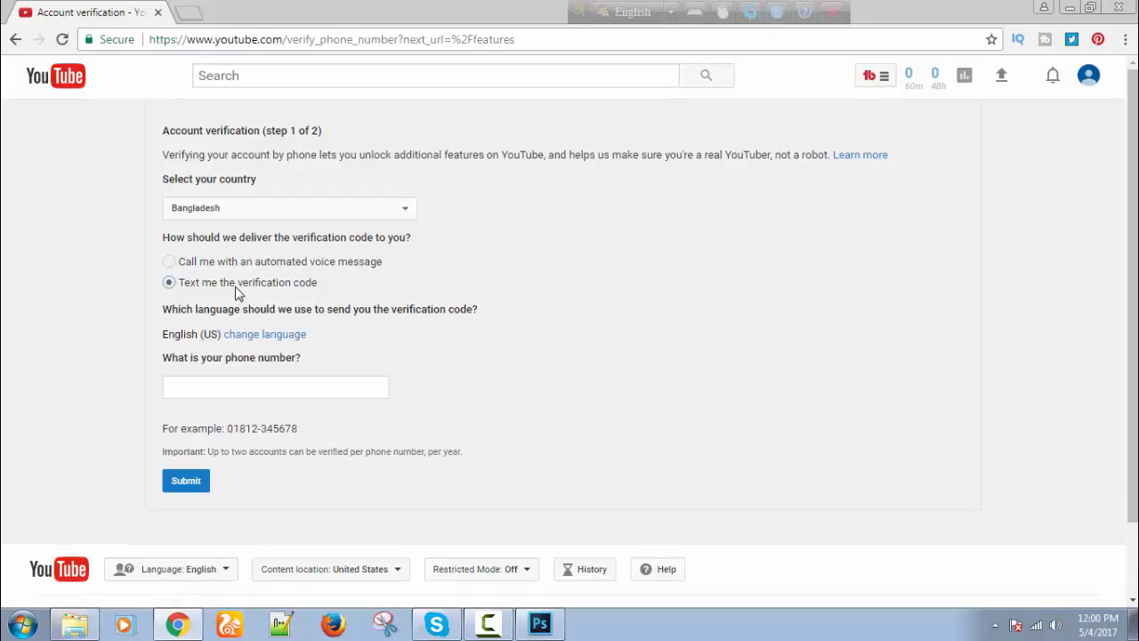
left_click(219, 384)
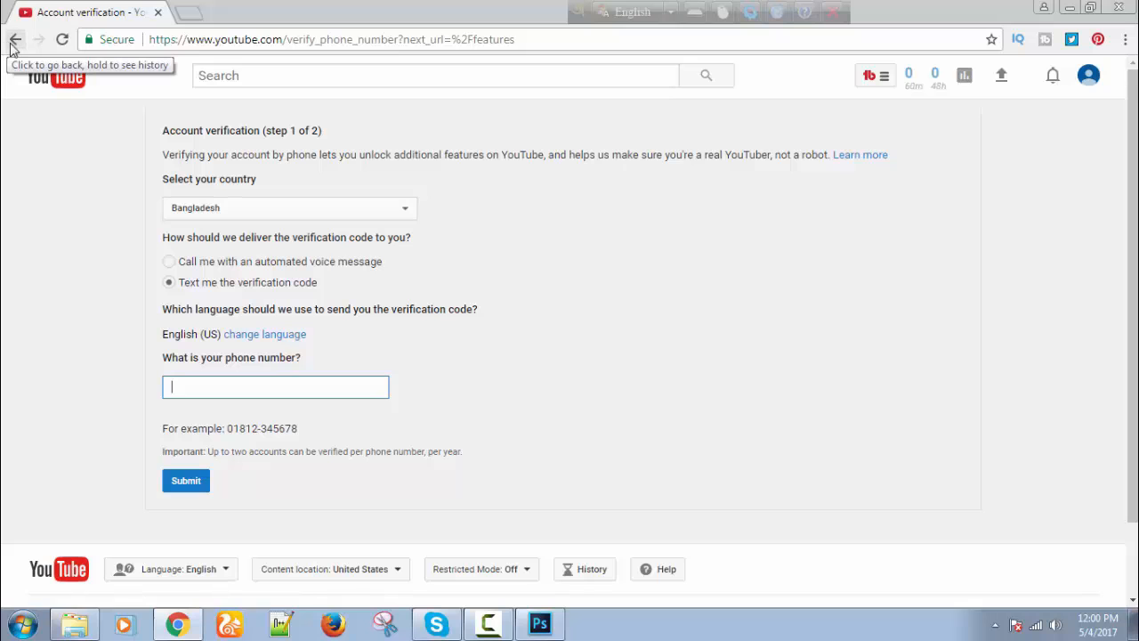
left_click(14, 41)
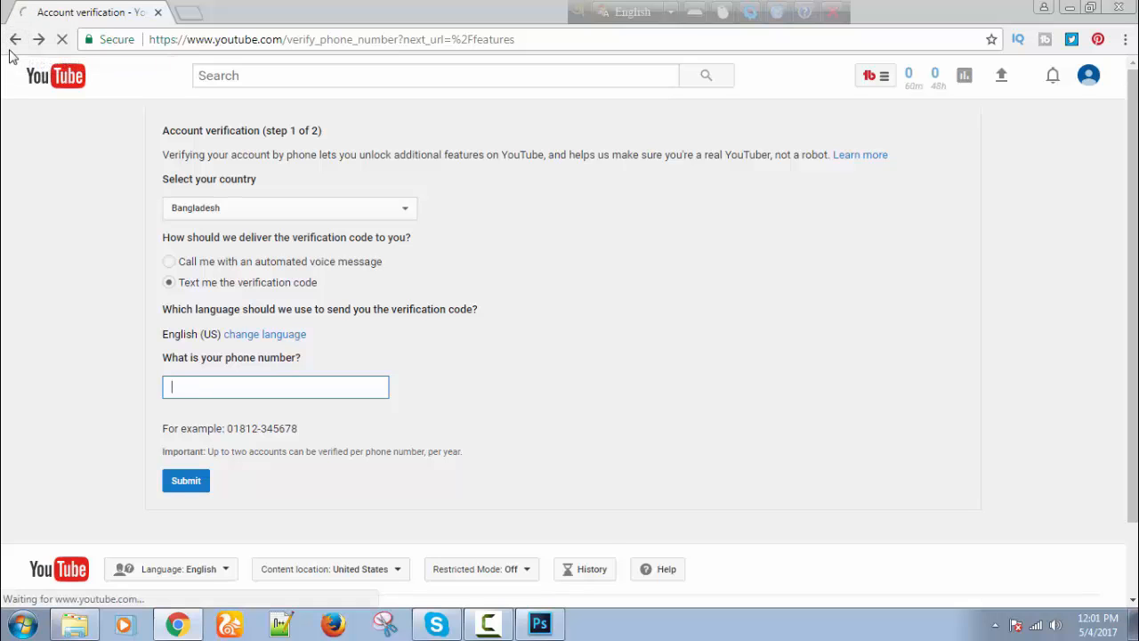
Review the feature statuses: Uploading enabled, Monetization ineligible, Longer videos eligible.
scroll(418, 318, "down", 4)
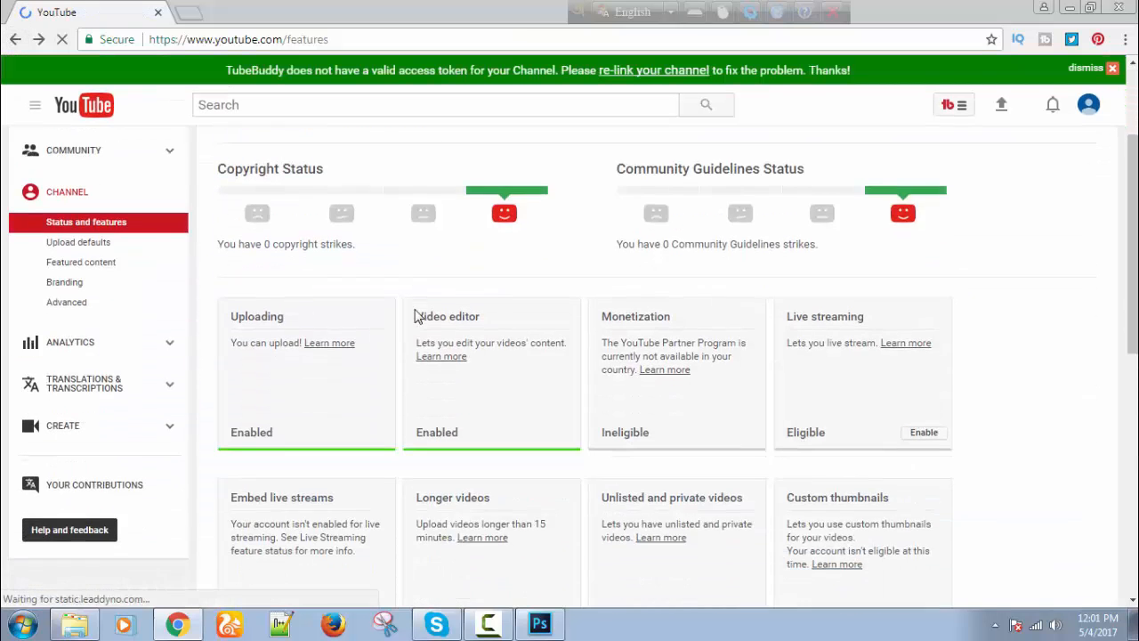
scroll(405, 328, "up", 2)
scroll(405, 329, "down", 1)
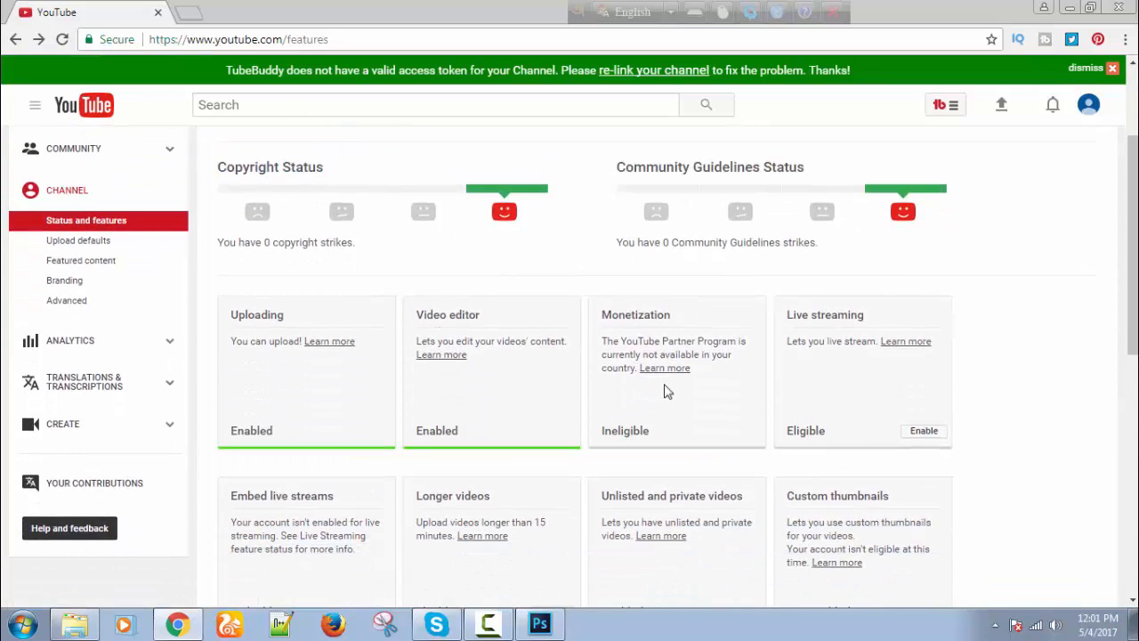
scroll(673, 389, "up", 2)
scroll(632, 385, "down", 4)
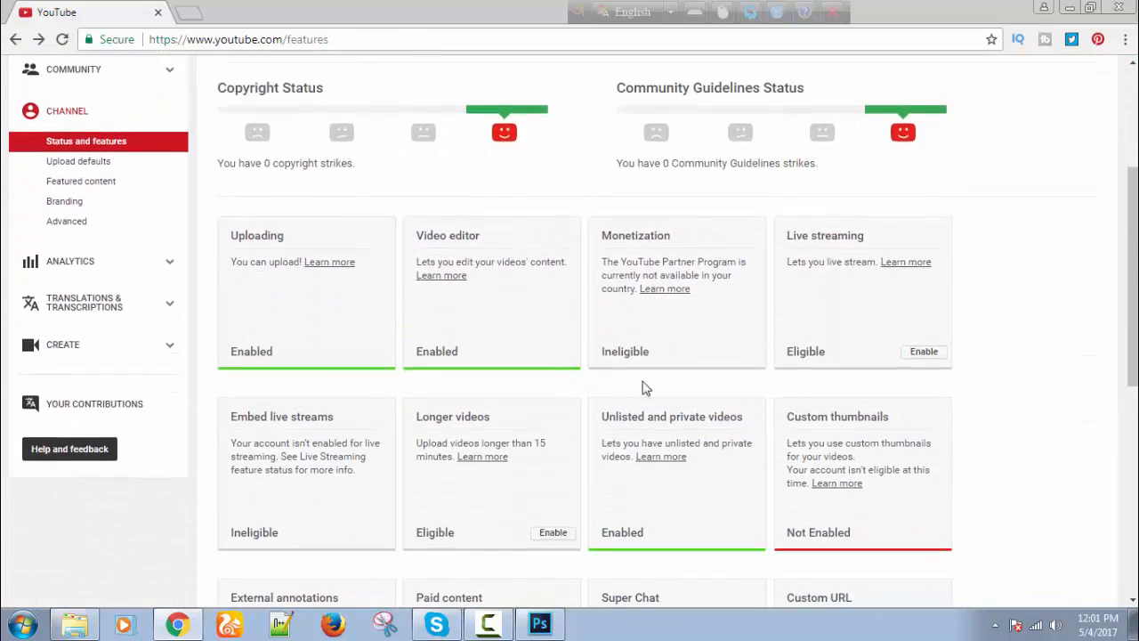
scroll(650, 388, "up", 3)
scroll(660, 396, "up", 2)
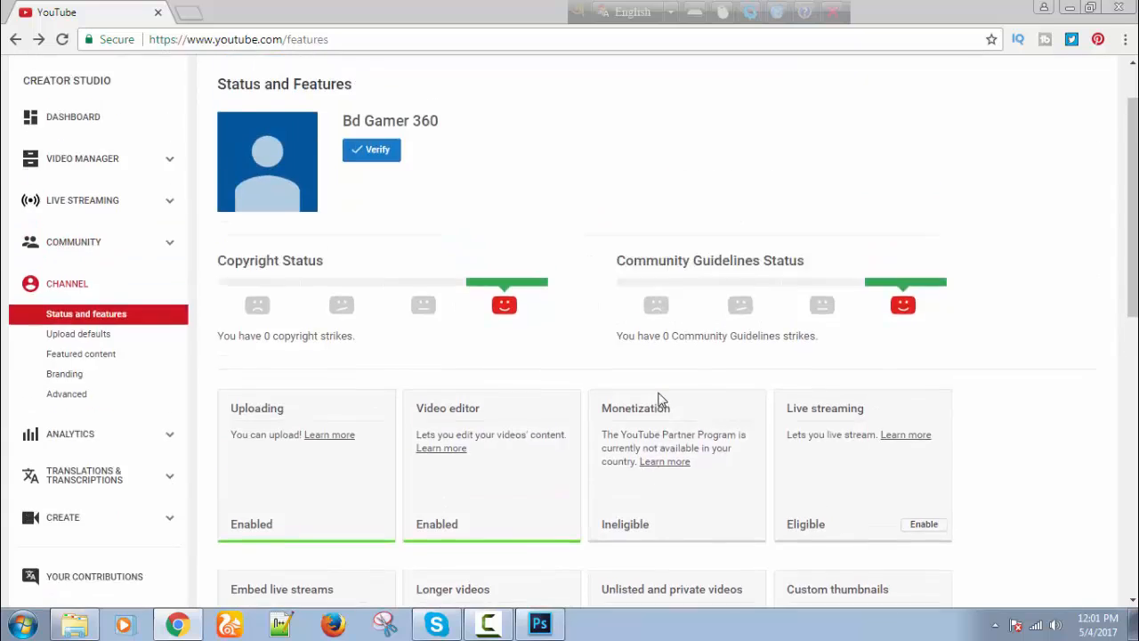
scroll(683, 451, "down", 2)
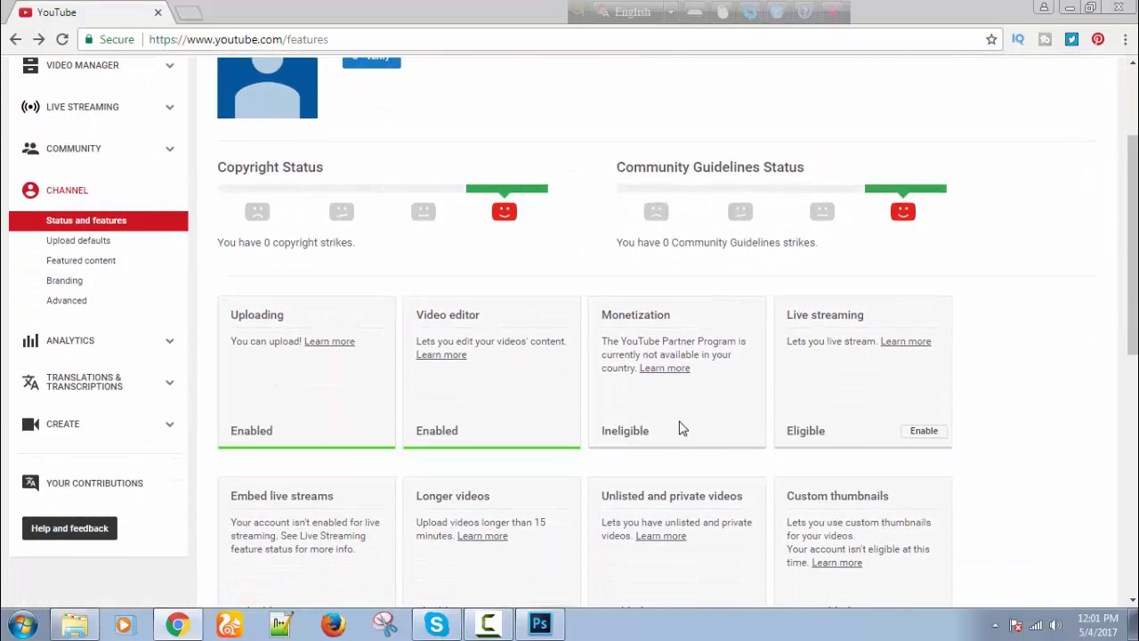
scroll(682, 427, "up", 2)
scroll(676, 445, "down", 2)
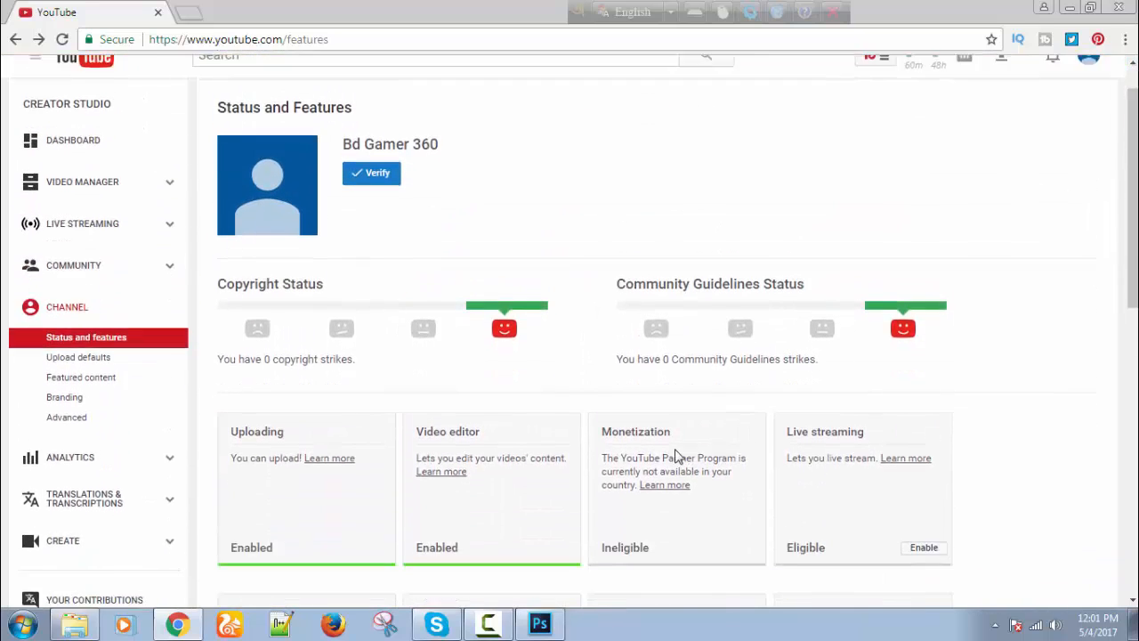
scroll(674, 456, "up", 2)
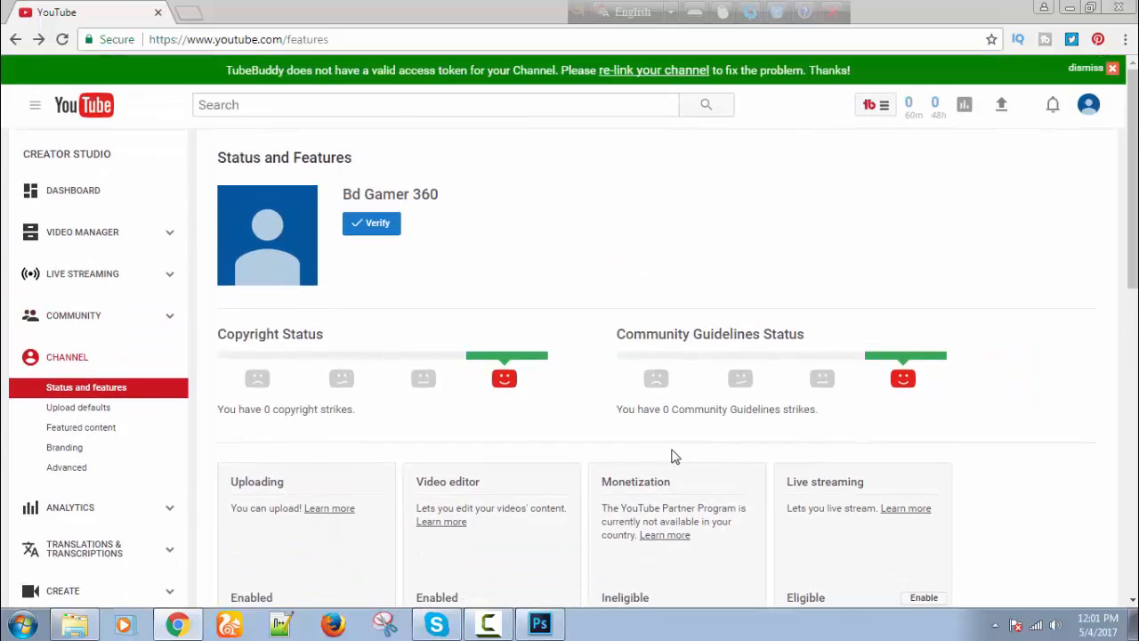
scroll(150, 454, "down", 1)
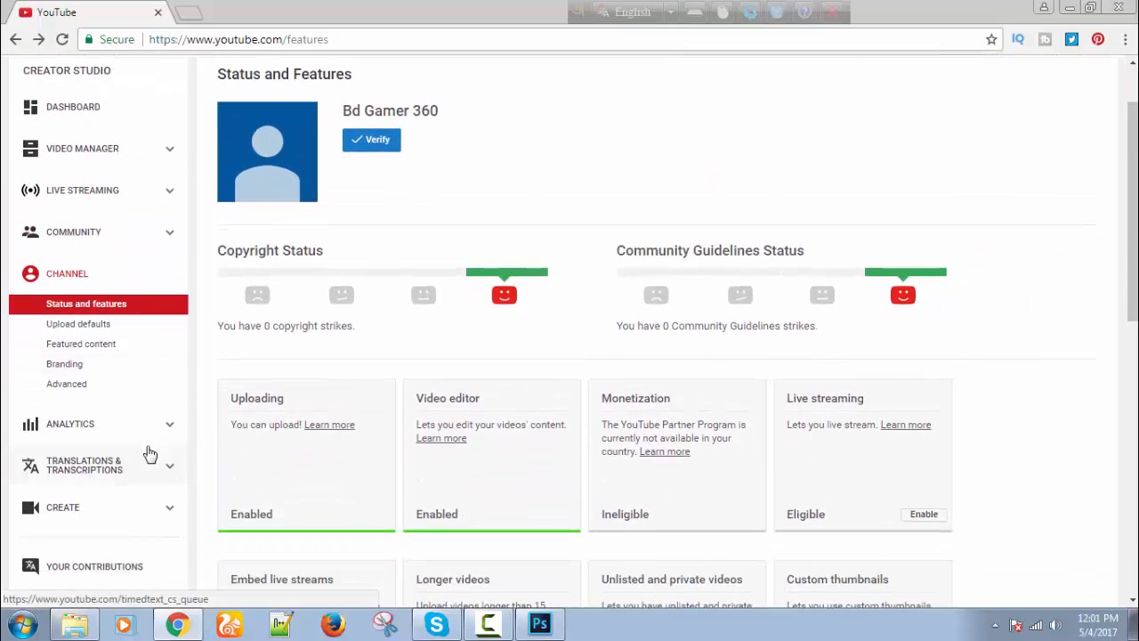
In Advanced channel settings, choose not to display the subscriber count and save.
left_click(89, 390)
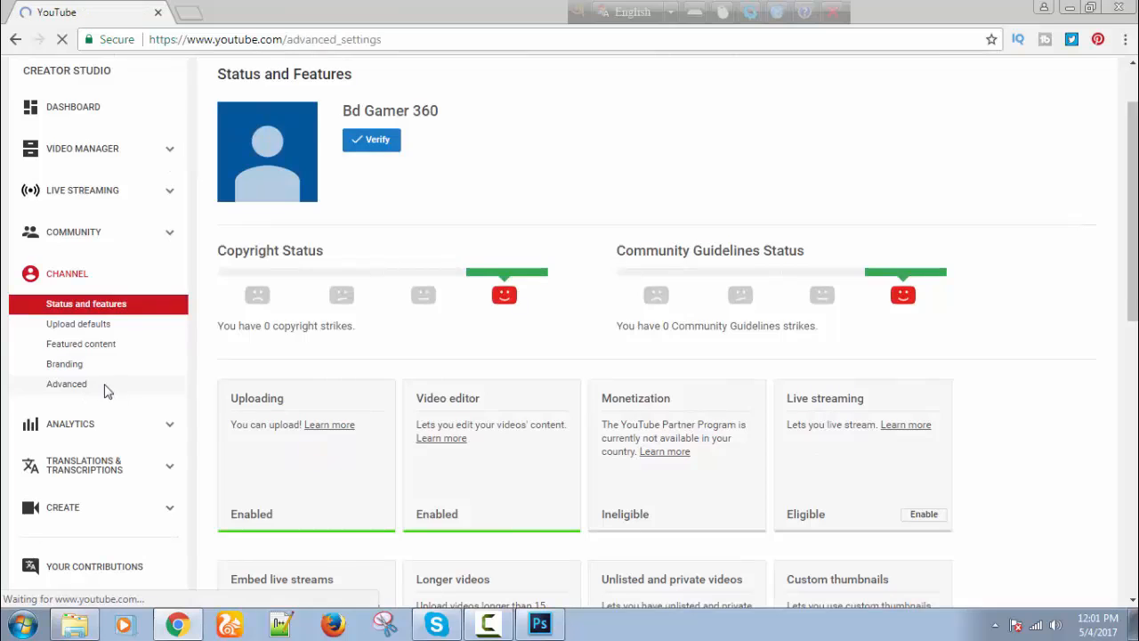
scroll(430, 402, "down", 7)
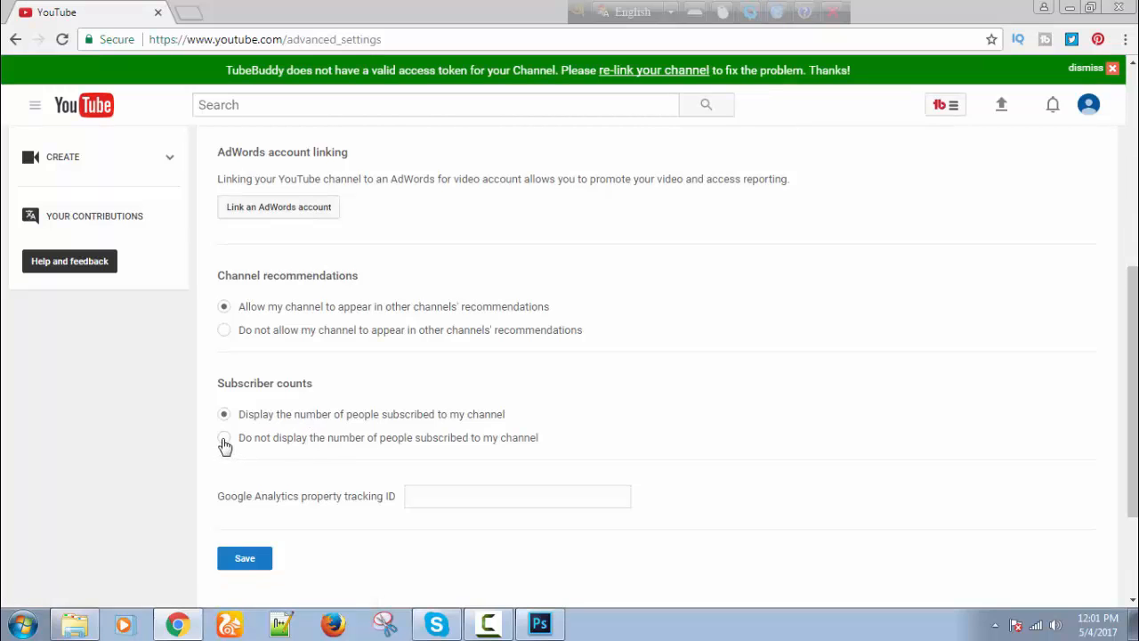
left_click(224, 440)
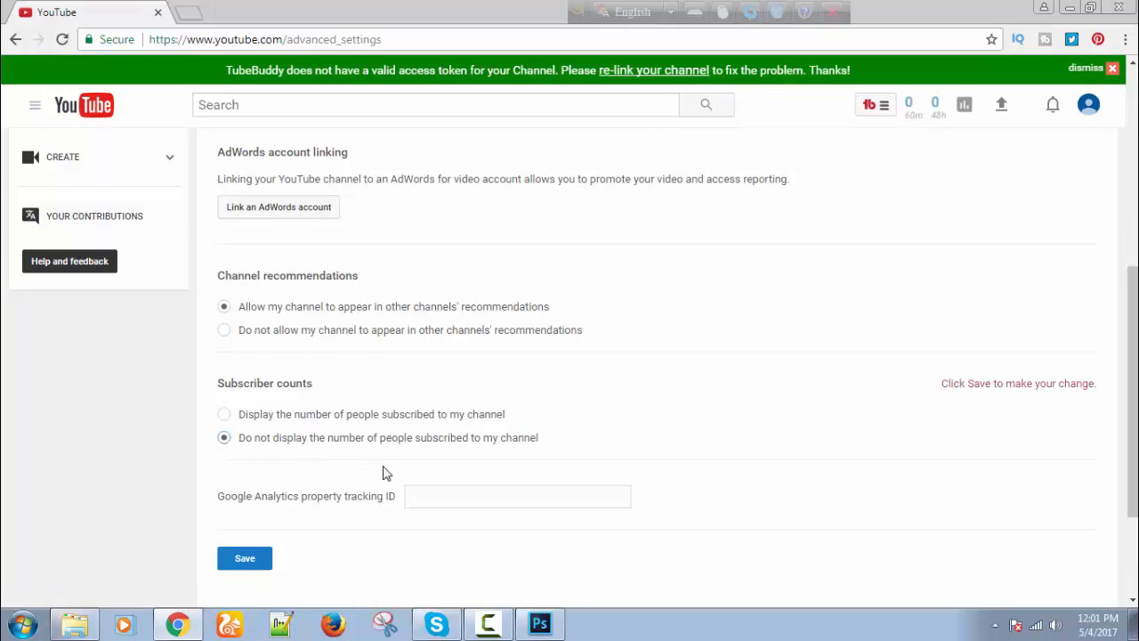
scroll(383, 473, "down", 3)
left_click(247, 397)
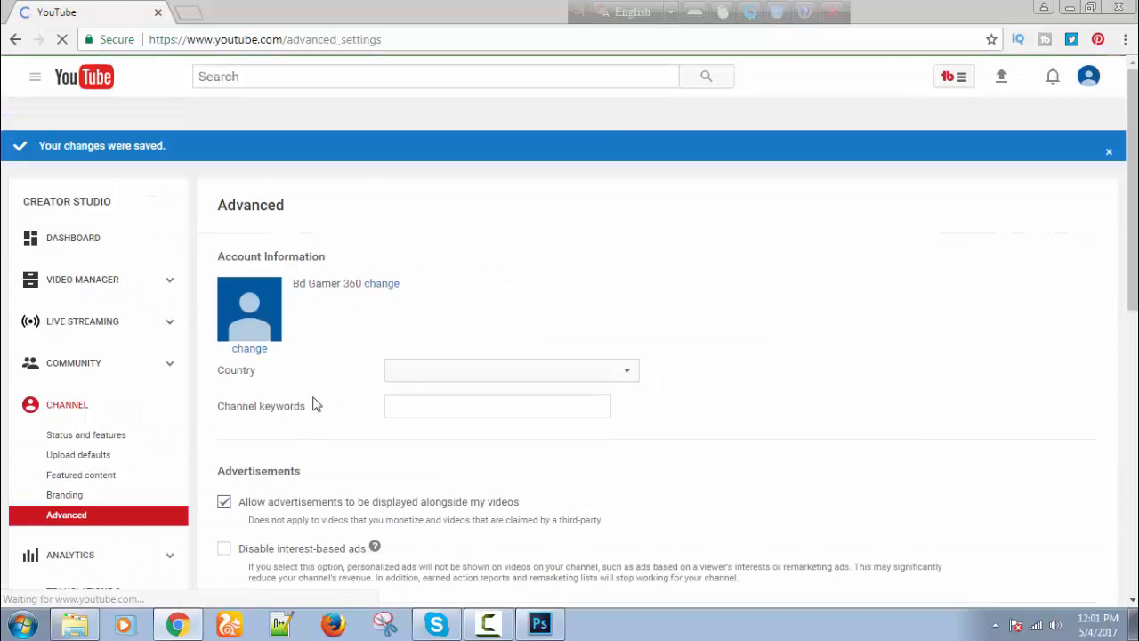
Add 'Game' as the channel keyword and save the Advanced settings.
scroll(445, 378, "down", 1)
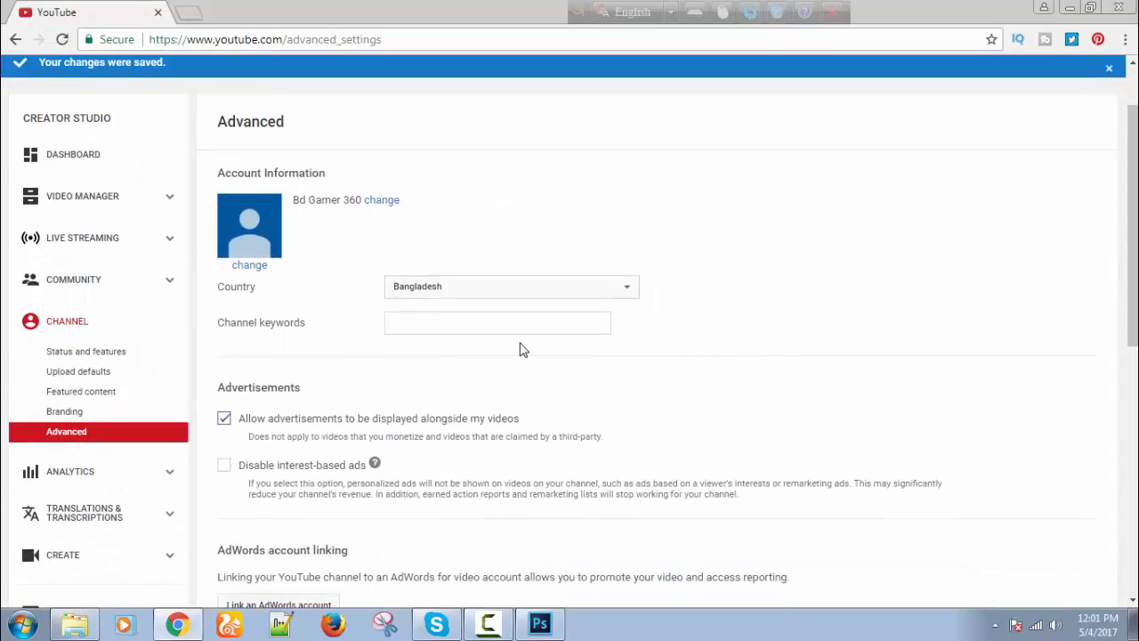
left_click(440, 326)
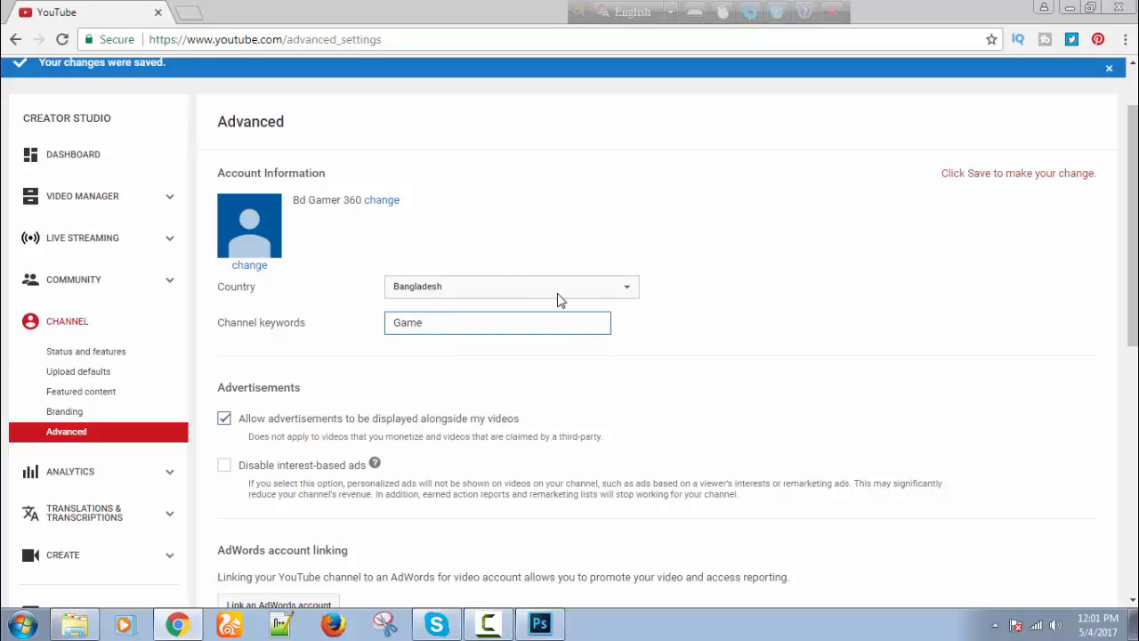
scroll(750, 282, "down", 6)
scroll(534, 311, "up", 10)
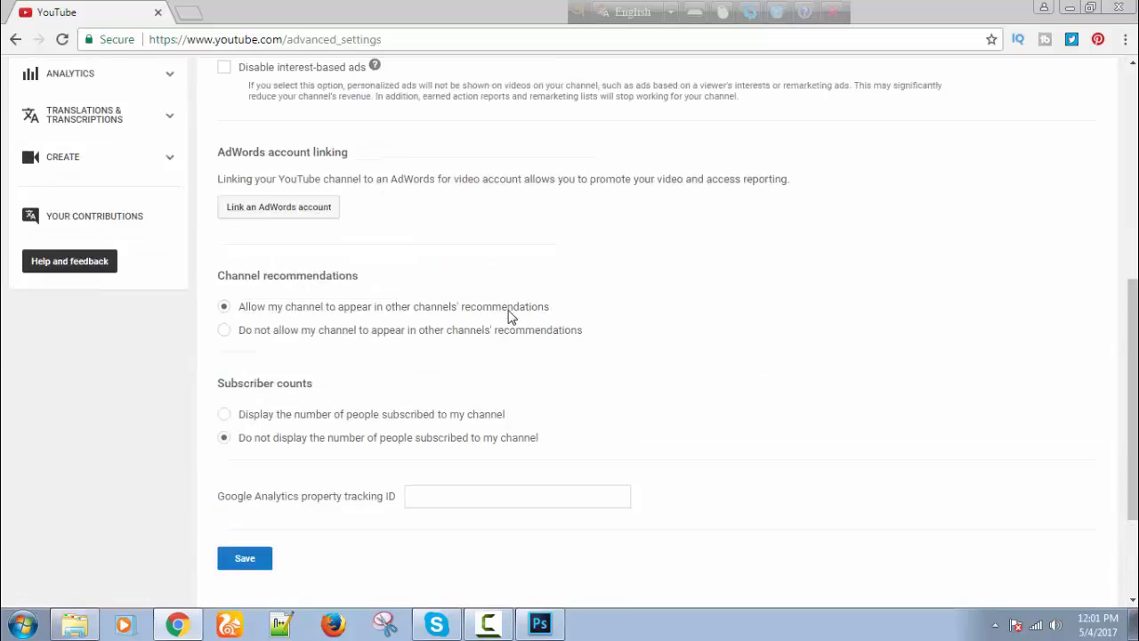
scroll(552, 394, "down", 3)
scroll(556, 394, "down", 5)
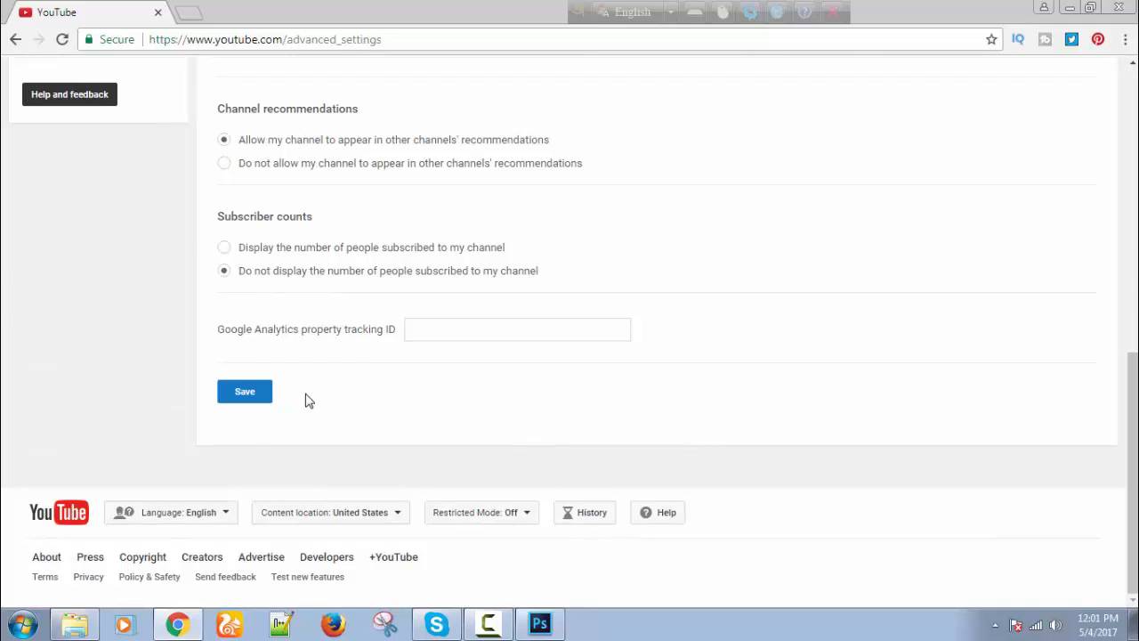
left_click(247, 401)
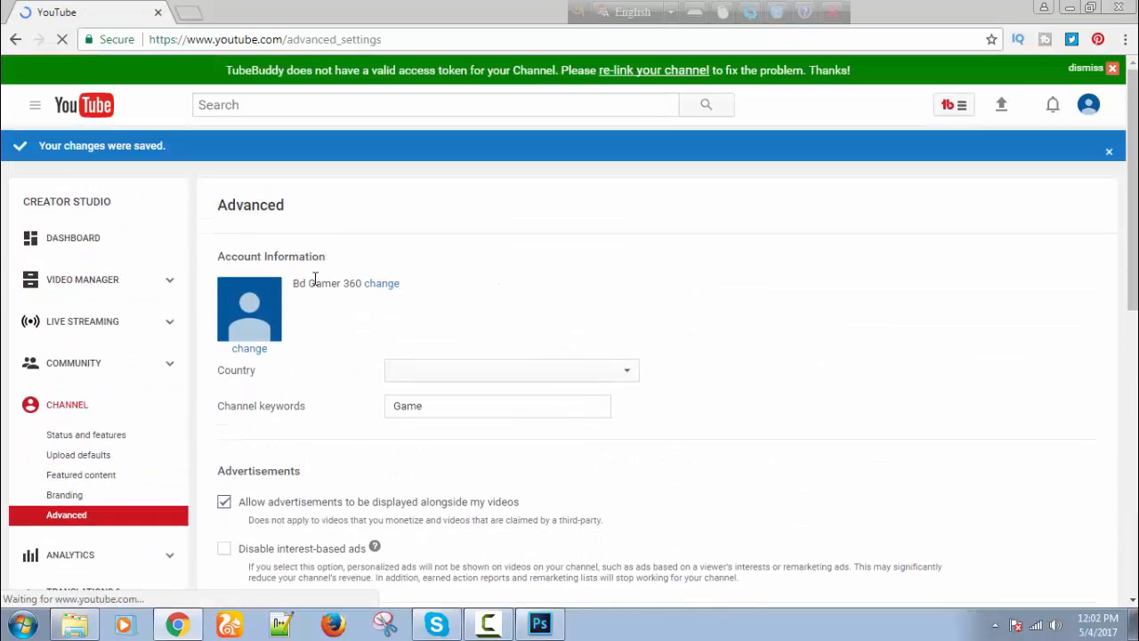
scroll(516, 285, "up", 4)
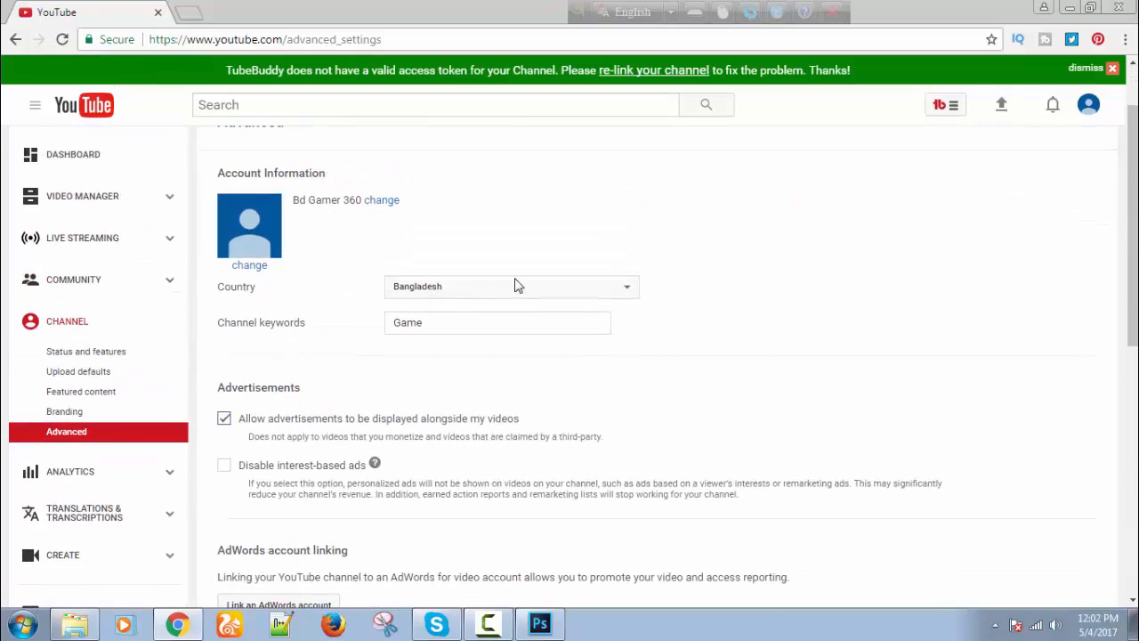